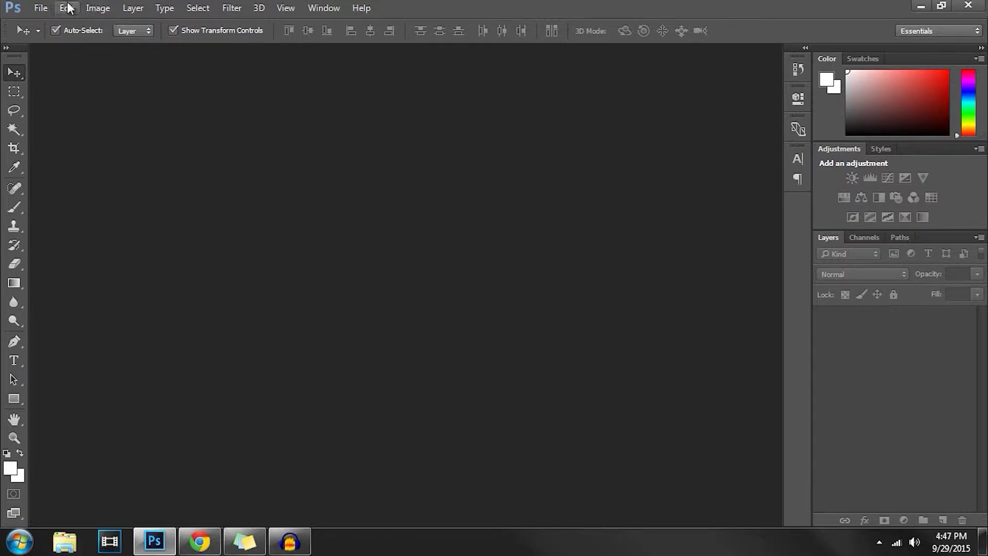
Step: Start a new document and name it "Photoshop CC Basics Tutorial"
{"action": "left_click", "coordinate": [42, 9]}
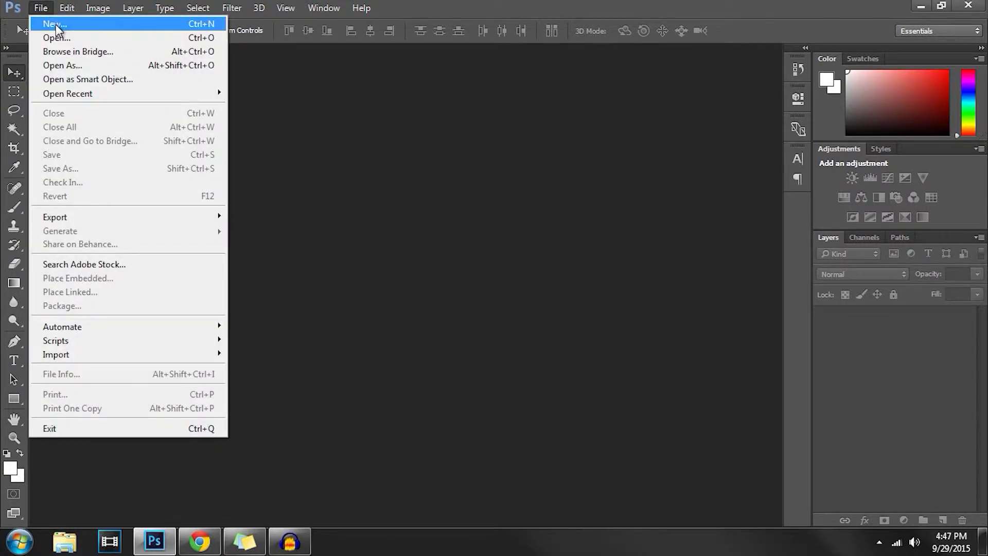
{"action": "left_click", "coordinate": [56, 24]}
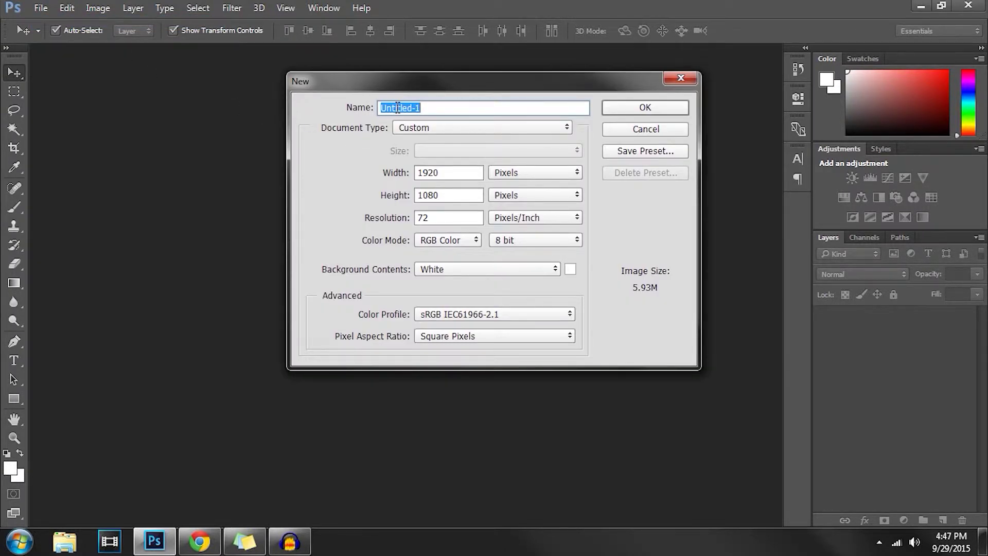
{"action": "type", "text": "Photoshop CC Basics Tutorial"}
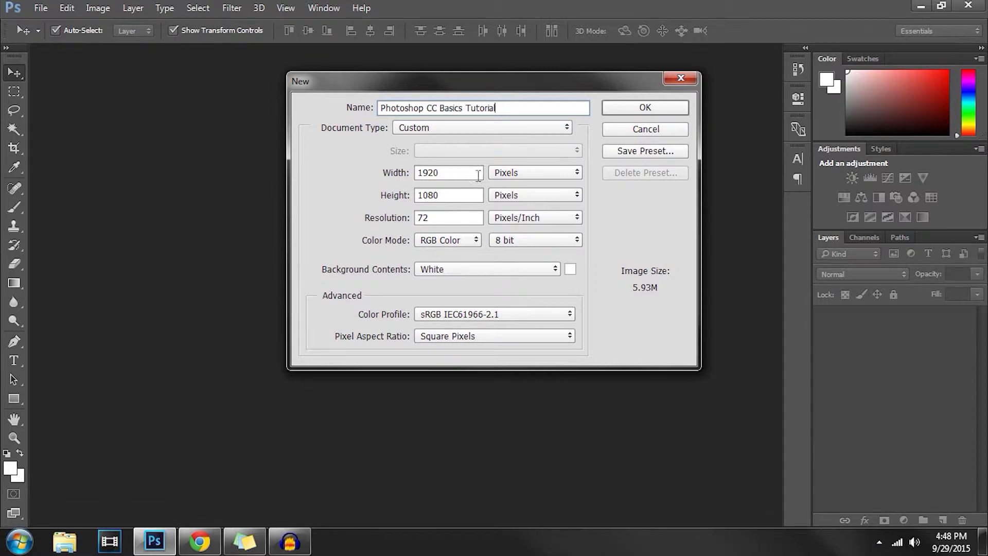
Step: Create the document at 1920 × 1080 pixels, 72 pixels/inch, in RGB Color mode with a white background
{"action": "double_click", "coordinate": [451, 171]}
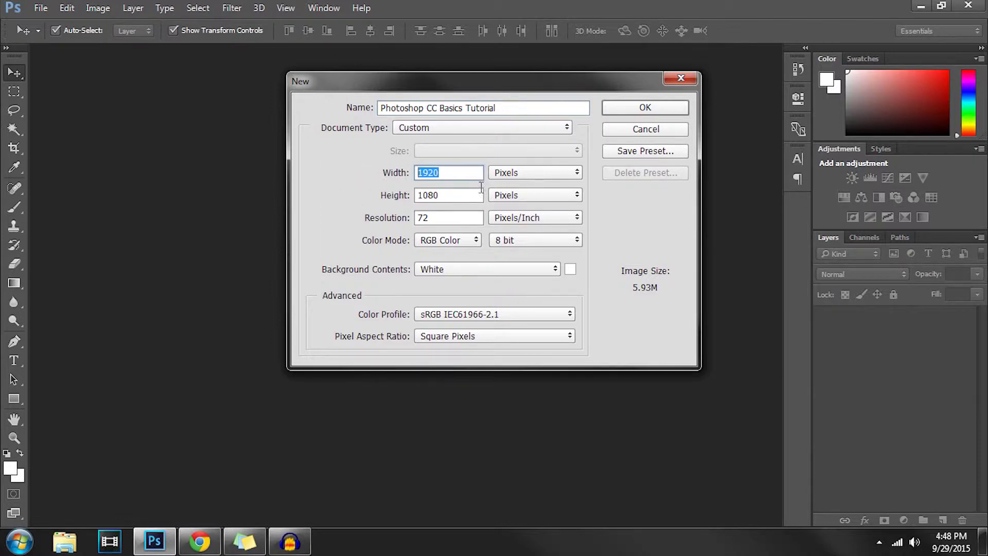
{"action": "key", "text": "Tab"}
{"action": "left_click", "coordinate": [511, 175]}
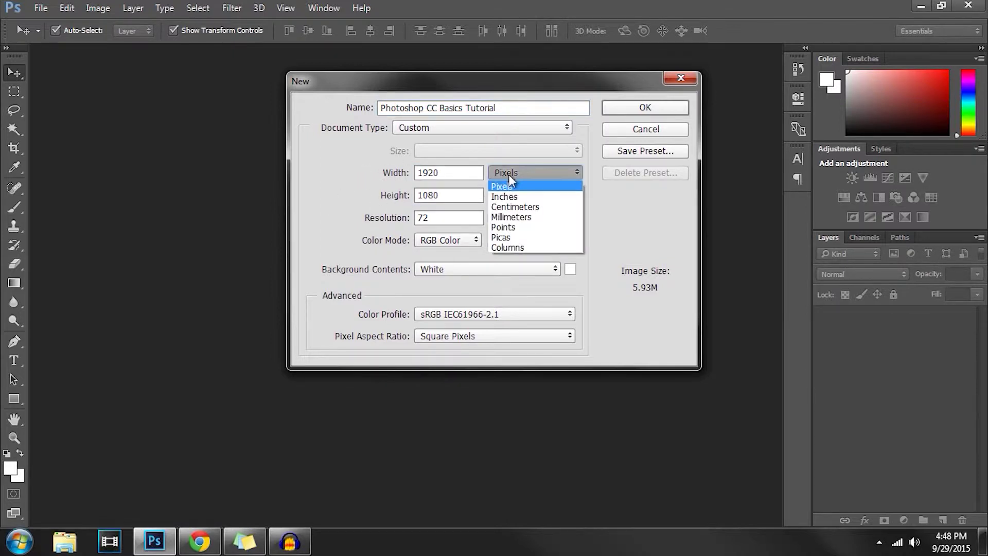
{"action": "left_click", "coordinate": [508, 174]}
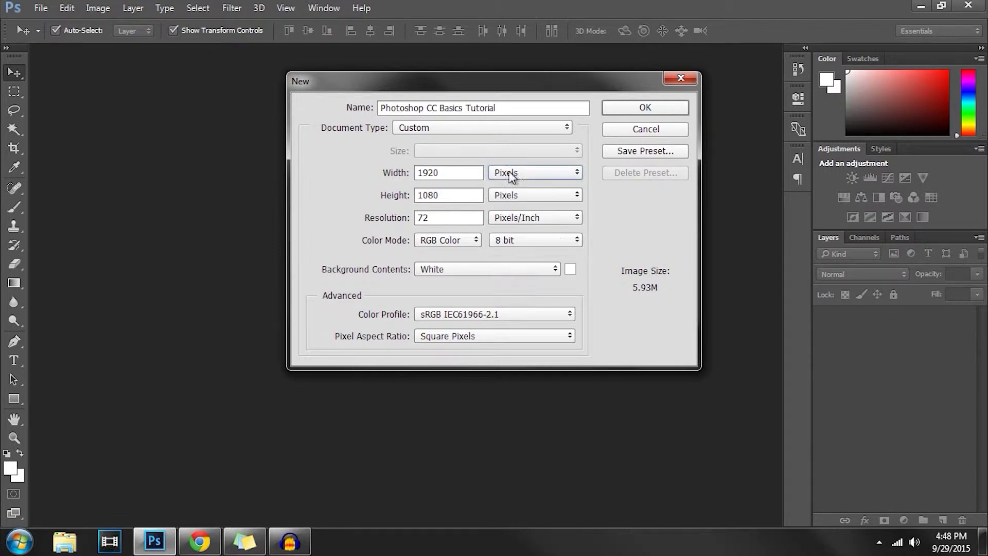
{"action": "left_click", "coordinate": [448, 217]}
{"action": "left_click", "coordinate": [539, 217]}
{"action": "left_click", "coordinate": [539, 216]}
{"action": "left_click", "coordinate": [456, 239]}
{"action": "left_click", "coordinate": [458, 241]}
{"action": "left_click", "coordinate": [646, 108]}
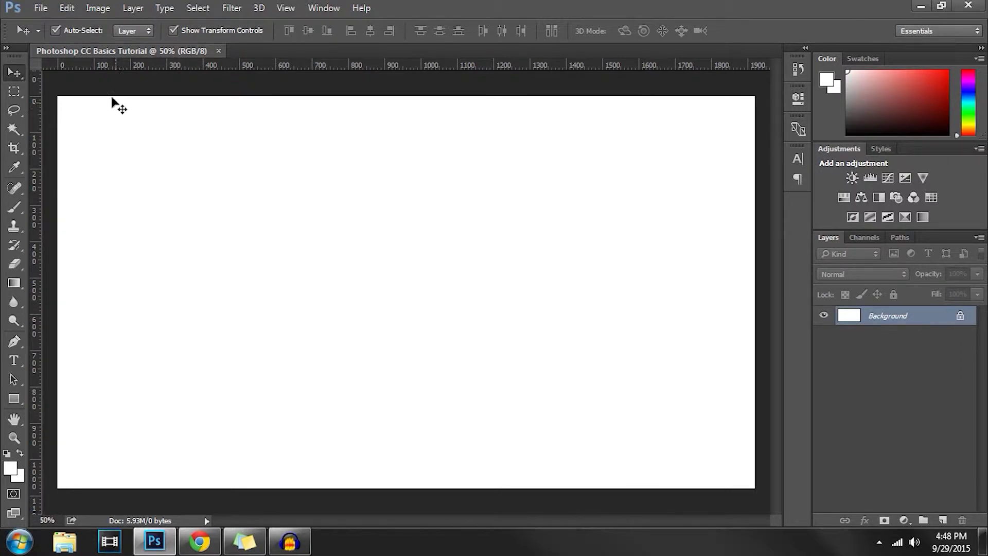
Step: Open the image profile1 from the gfx folder
{"action": "left_click", "coordinate": [40, 7]}
{"action": "left_click", "coordinate": [57, 36]}
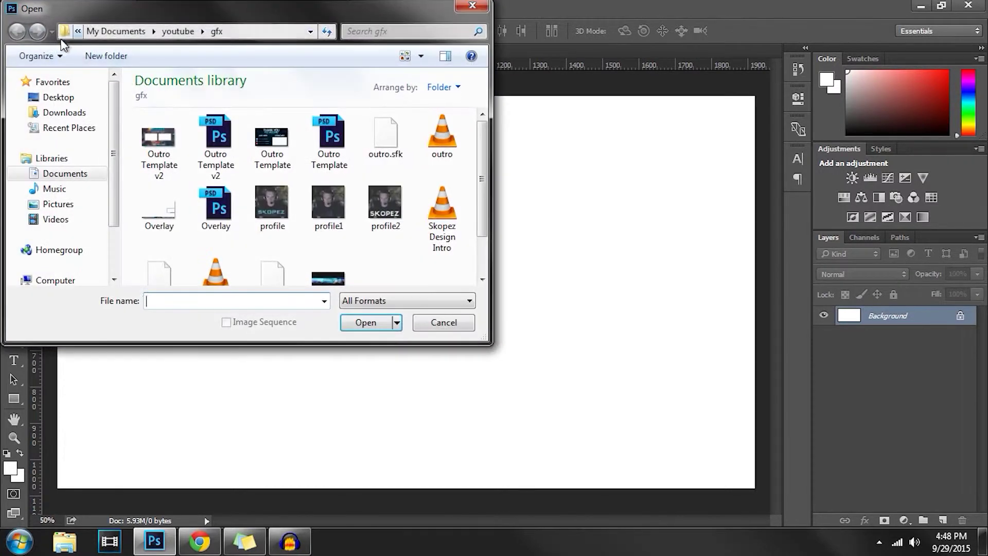
{"action": "double_click", "coordinate": [313, 212]}
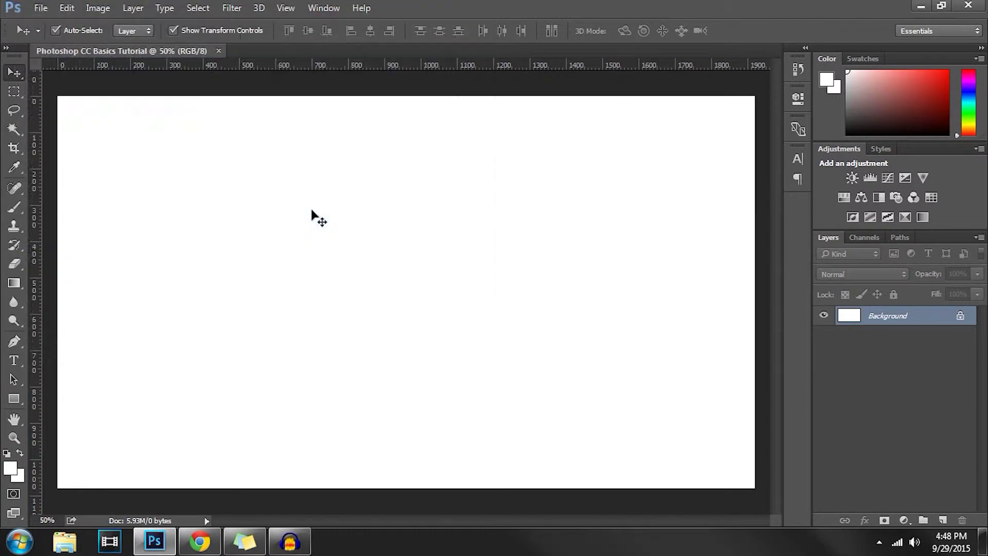
Step: Duplicate the image's Background layer into the Photoshop CC Basics Tutorial document
{"action": "right_click", "coordinate": [928, 320]}
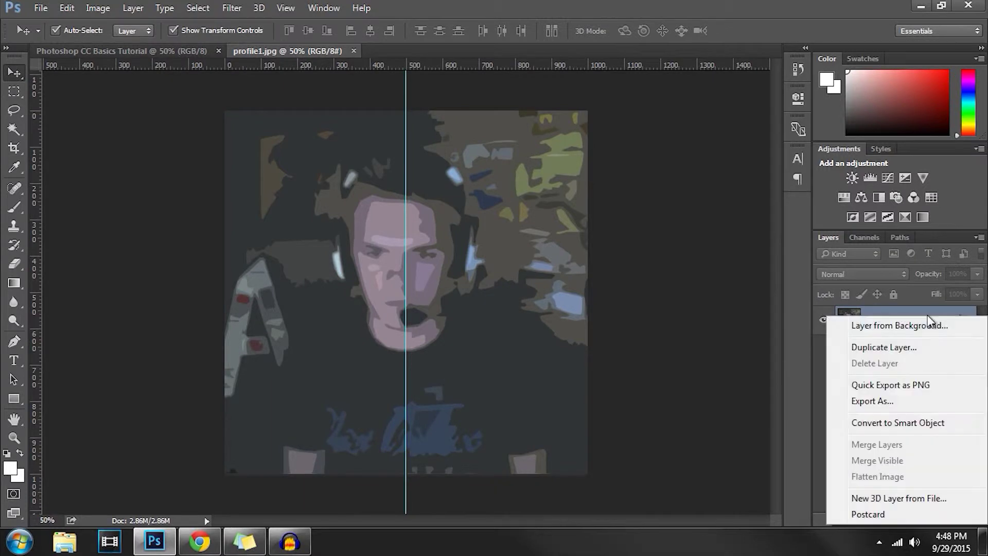
{"action": "left_click", "coordinate": [921, 349]}
{"action": "left_click", "coordinate": [553, 223]}
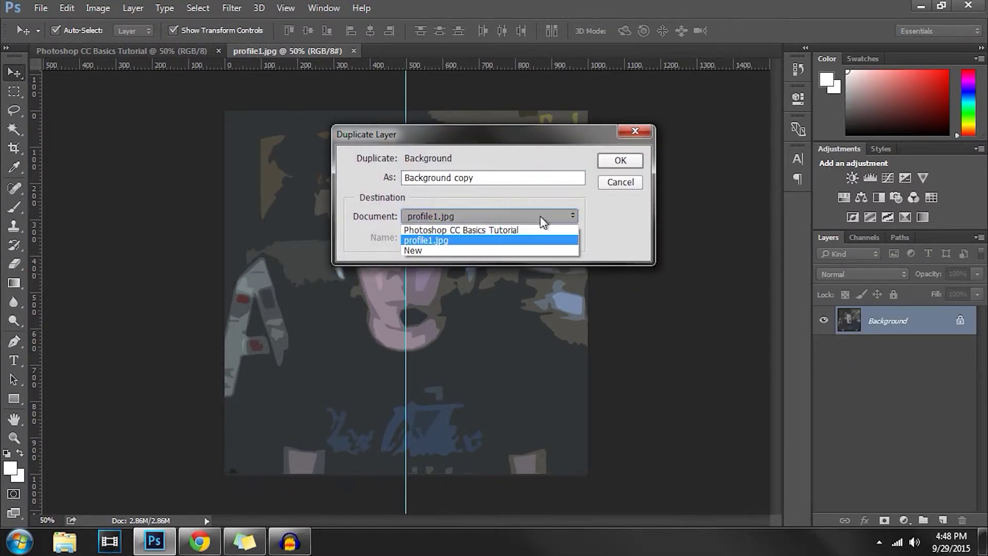
{"action": "left_click", "coordinate": [529, 229]}
{"action": "left_click", "coordinate": [551, 215]}
{"action": "left_click", "coordinate": [550, 215]}
{"action": "left_click", "coordinate": [607, 164]}
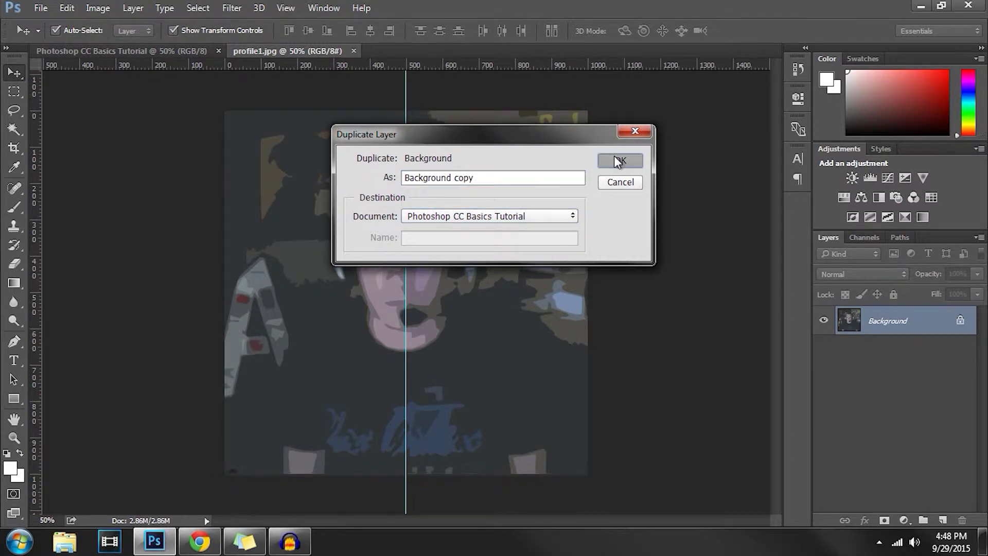
Step: In the Photoshop CC Basics Tutorial document, rename the copied picture layer as "AVI/Profile Picture"
{"action": "left_click", "coordinate": [239, 51]}
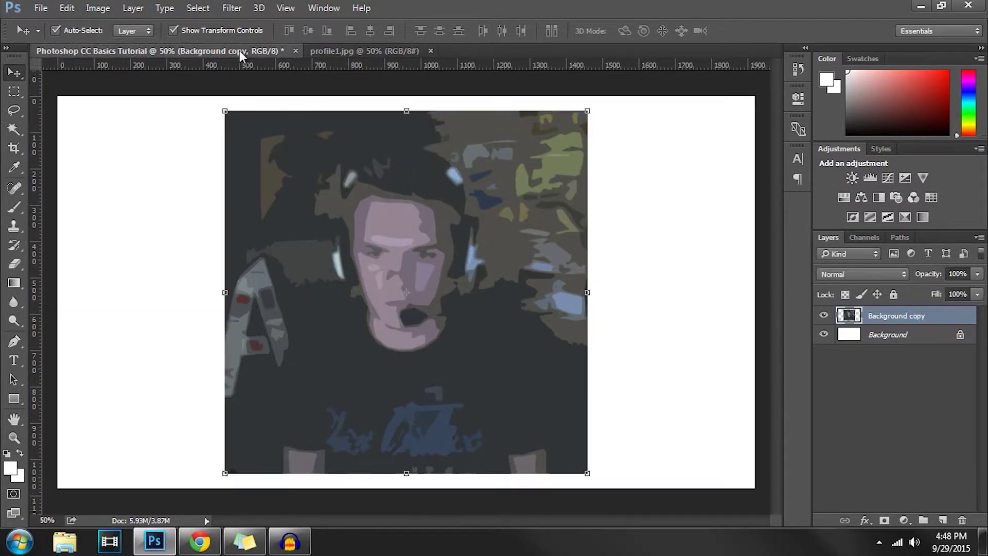
{"action": "double_click", "coordinate": [898, 316]}
{"action": "type", "text": "AVI"}
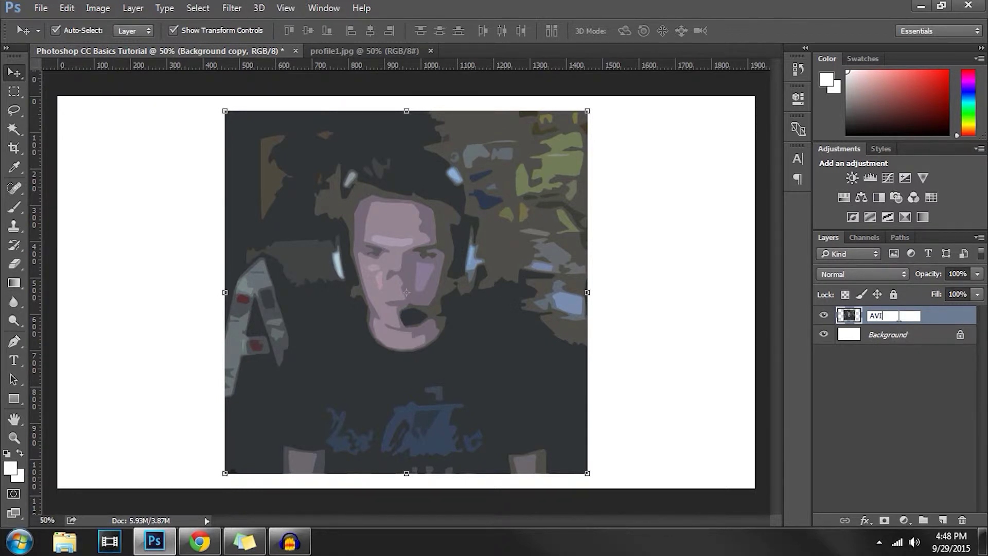
{"action": "type", "text": "/Profile Picture"}
{"action": "key", "text": "Return"}
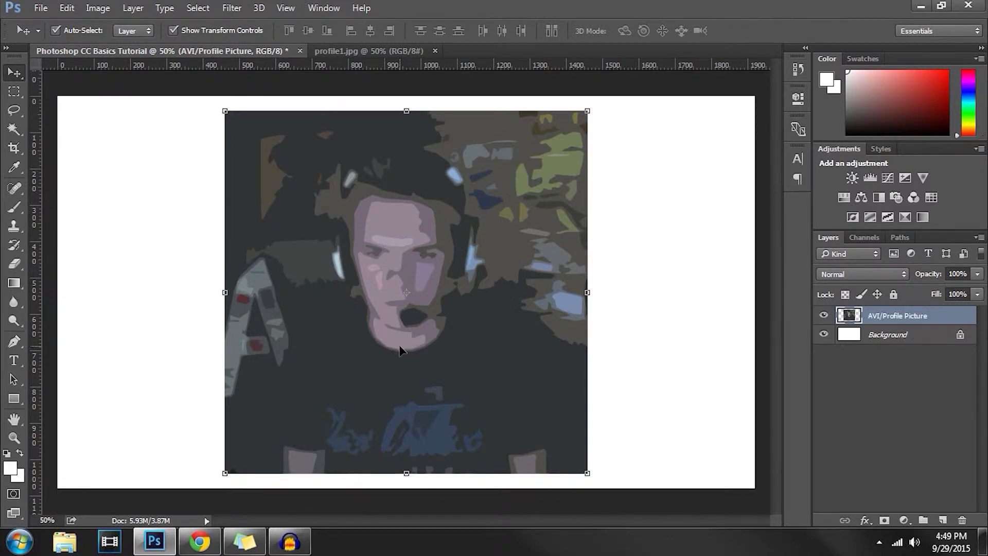
Step: Scale the profile picture down proportionally to about 44% and move it near the canvas's upper-left corner
{"action": "left_click", "coordinate": [14, 91]}
{"action": "left_click", "coordinate": [13, 73]}
{"action": "left_click_drag", "start_coordinate": [586, 475], "coordinate": [398, 263]}
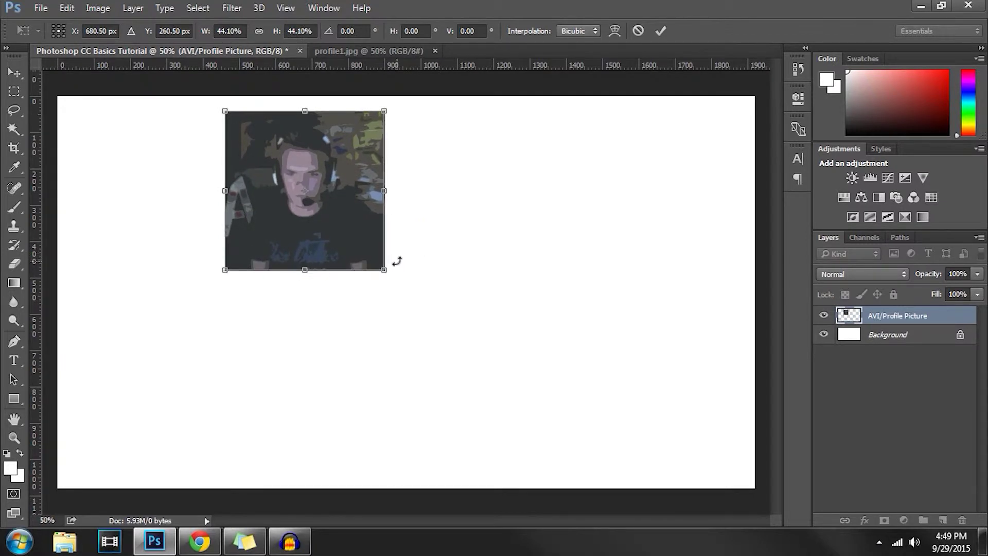
{"action": "left_click", "coordinate": [594, 30]}
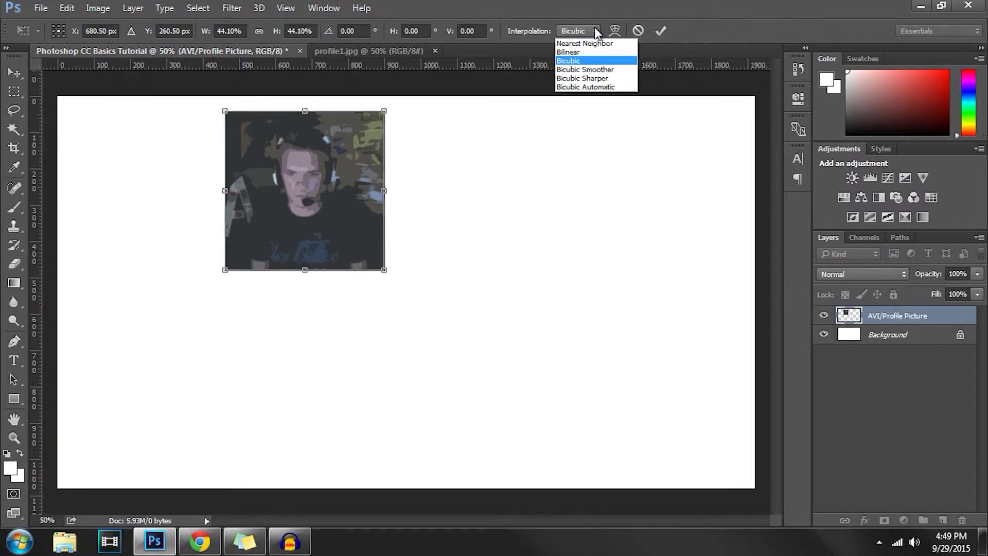
{"action": "left_click", "coordinate": [599, 31]}
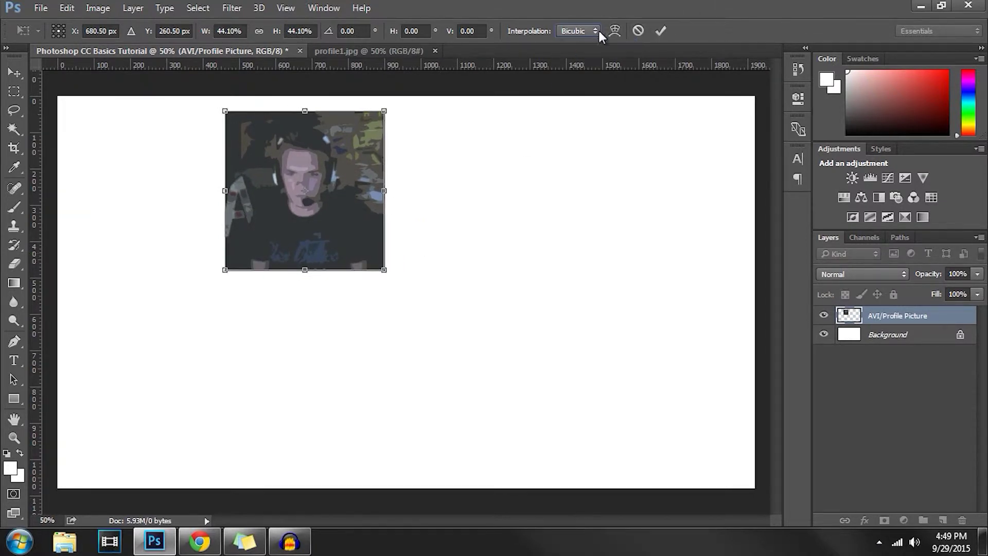
{"action": "left_click", "coordinate": [661, 32]}
{"action": "left_click_drag", "start_coordinate": [360, 149], "coordinate": [220, 156]}
{"action": "left_click", "coordinate": [423, 234]}
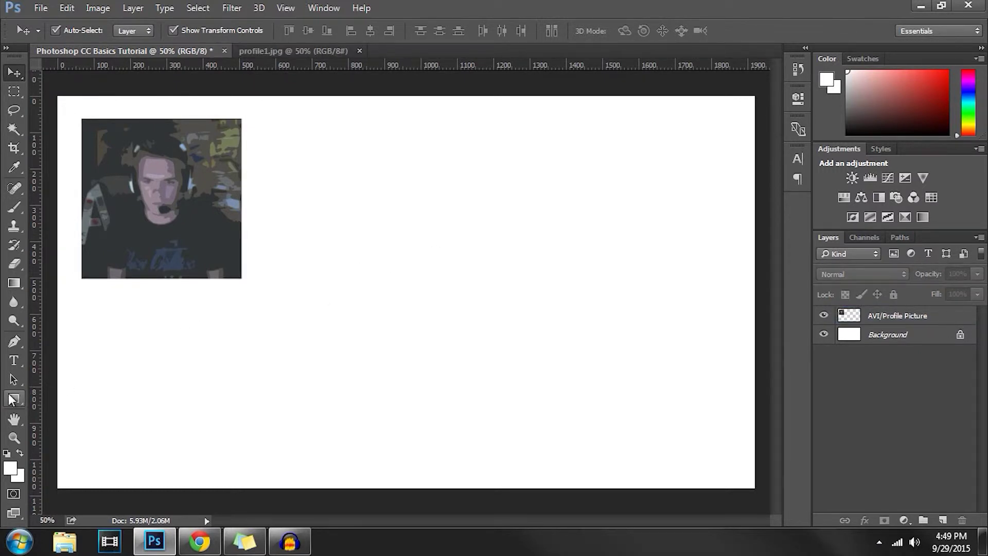
Step: Draw a grey rectangle about 1228 × 410 px beside the profile picture and nudge it slightly down and to the right
{"action": "left_click", "coordinate": [10, 398]}
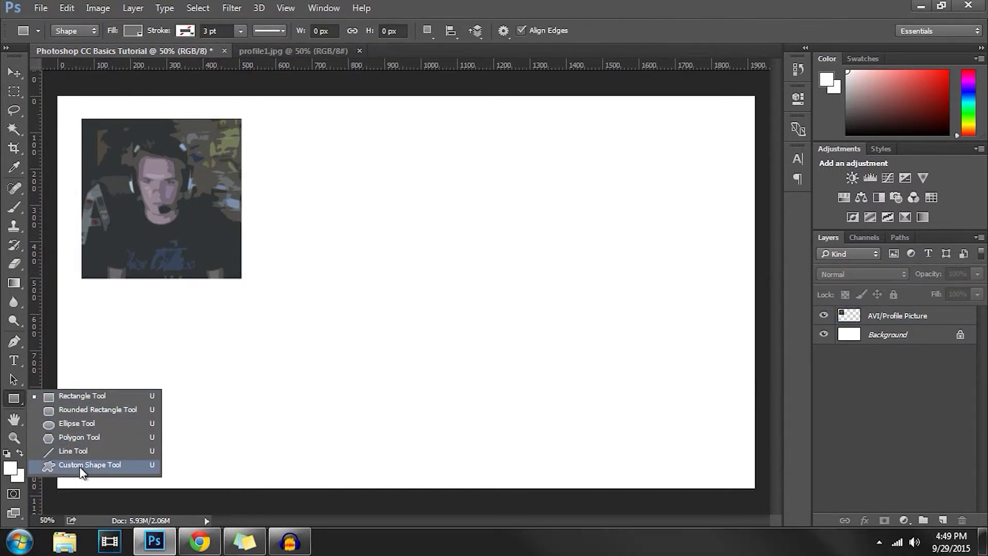
{"action": "left_click", "coordinate": [97, 395]}
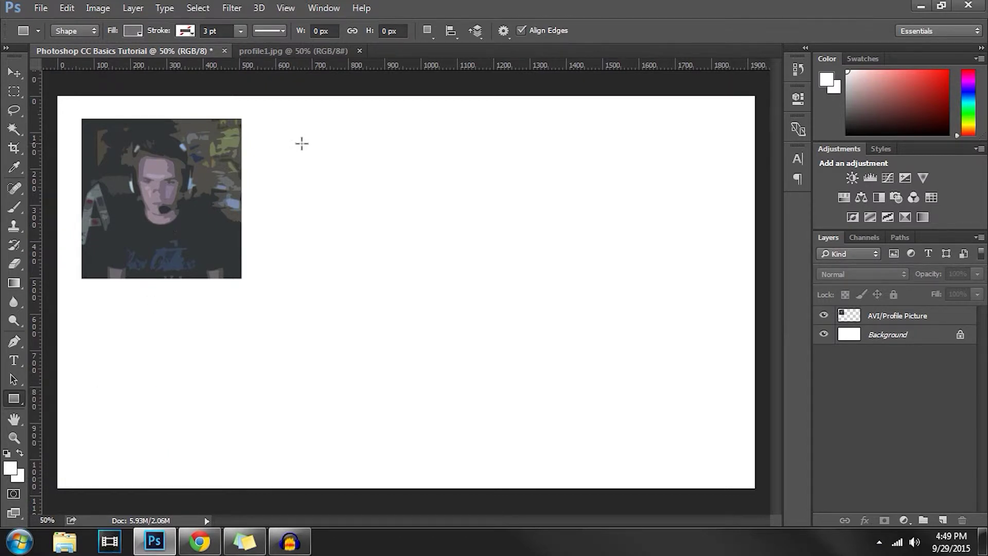
{"action": "left_click_drag", "start_coordinate": [281, 121], "coordinate": [726, 270]}
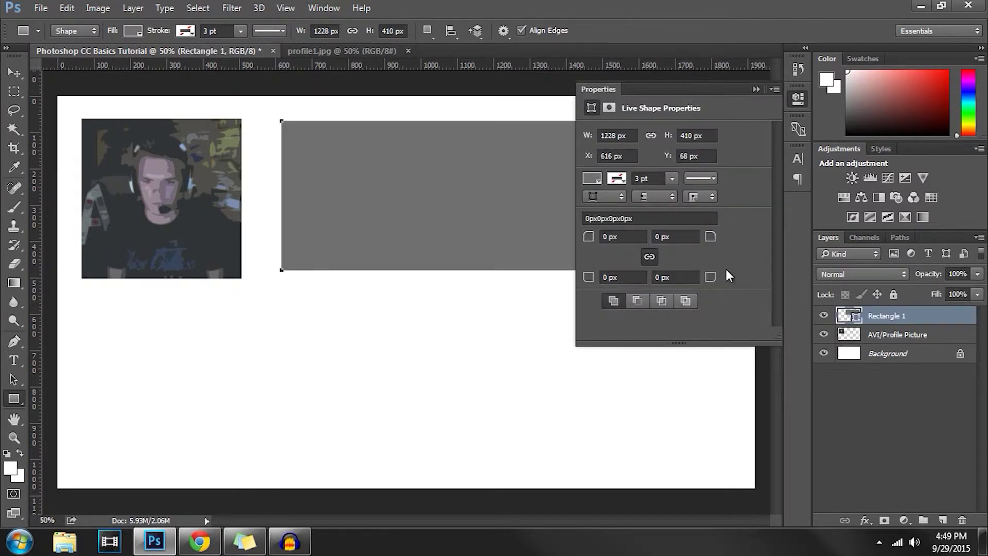
{"action": "left_click", "coordinate": [756, 89]}
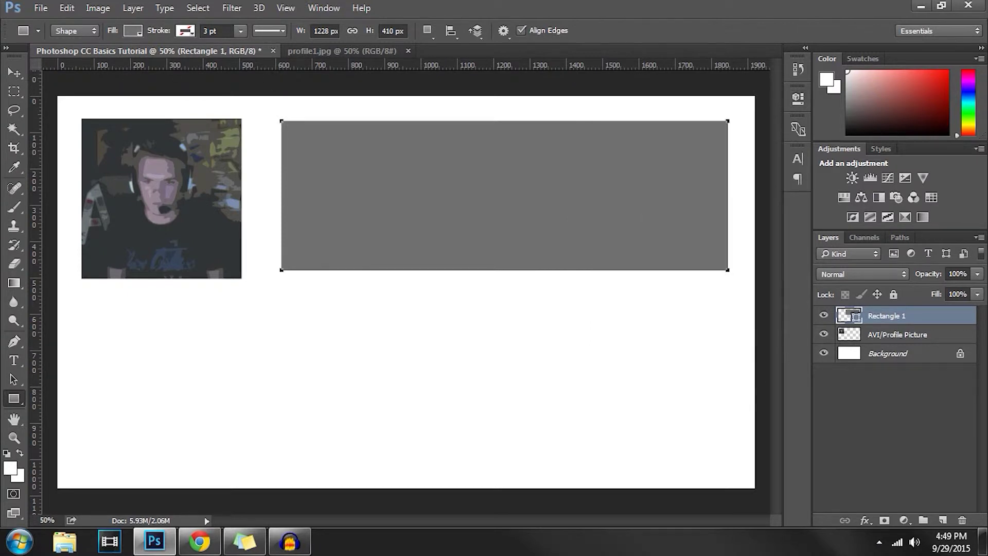
{"action": "left_click", "coordinate": [14, 73]}
{"action": "left_click_drag", "start_coordinate": [620, 178], "coordinate": [622, 183]}
{"action": "left_click", "coordinate": [825, 388]}
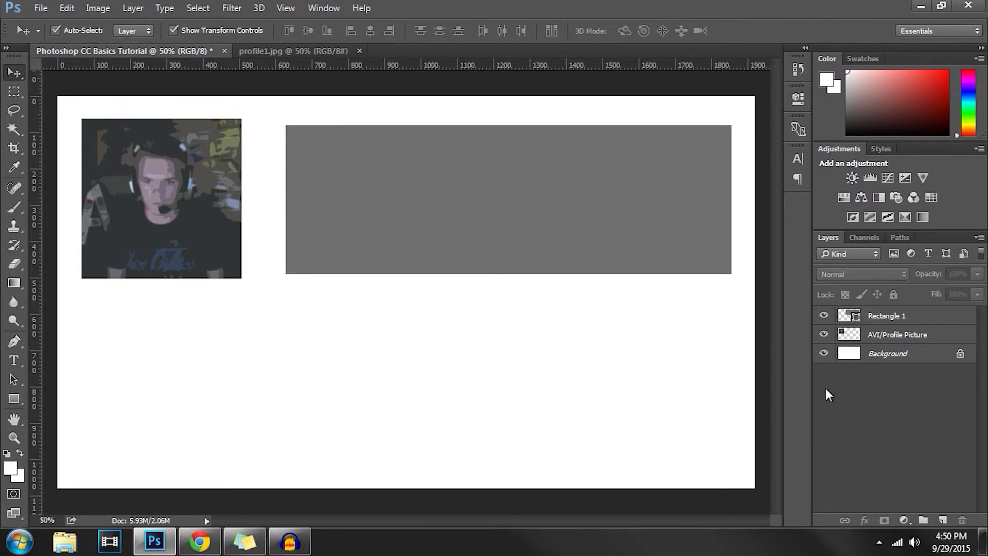
Step: Draw a square about 408 × 408 px below the wide grey rectangle and fill it with bright light blue
{"action": "left_click", "coordinate": [18, 391]}
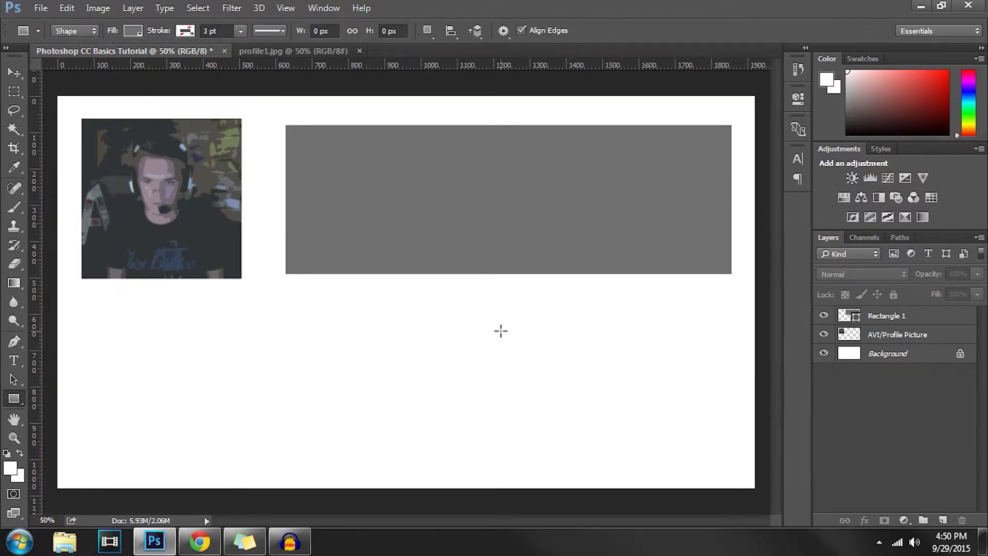
{"action": "mouse_move", "coordinate": [483, 310]}
{"action": "left_mouse_down"}
{"action": "mouse_move", "coordinate": [633, 441]}
{"action": "mouse_move", "coordinate": [734, 465]}
{"action": "mouse_move", "coordinate": [727, 459]}
{"action": "left_mouse_up"}
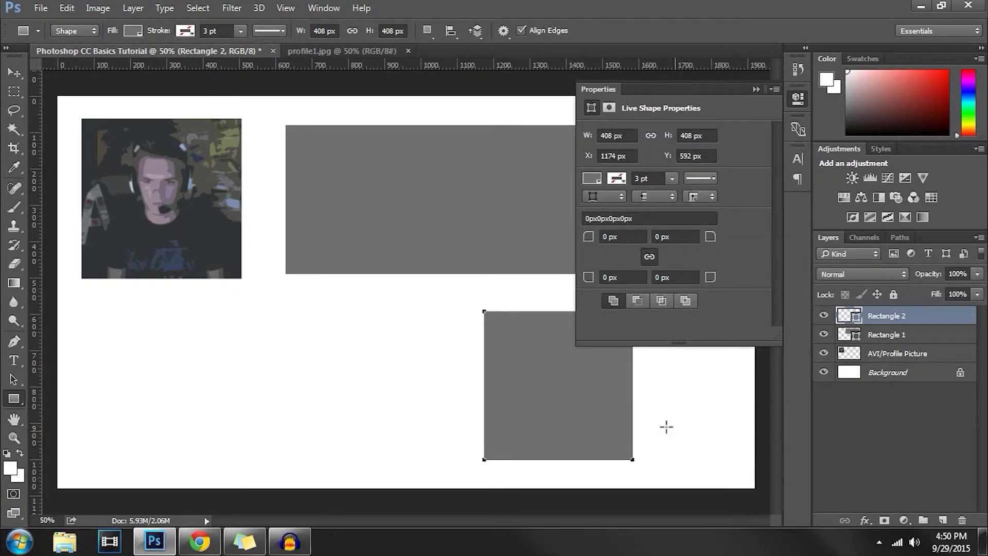
{"action": "left_click", "coordinate": [595, 176]}
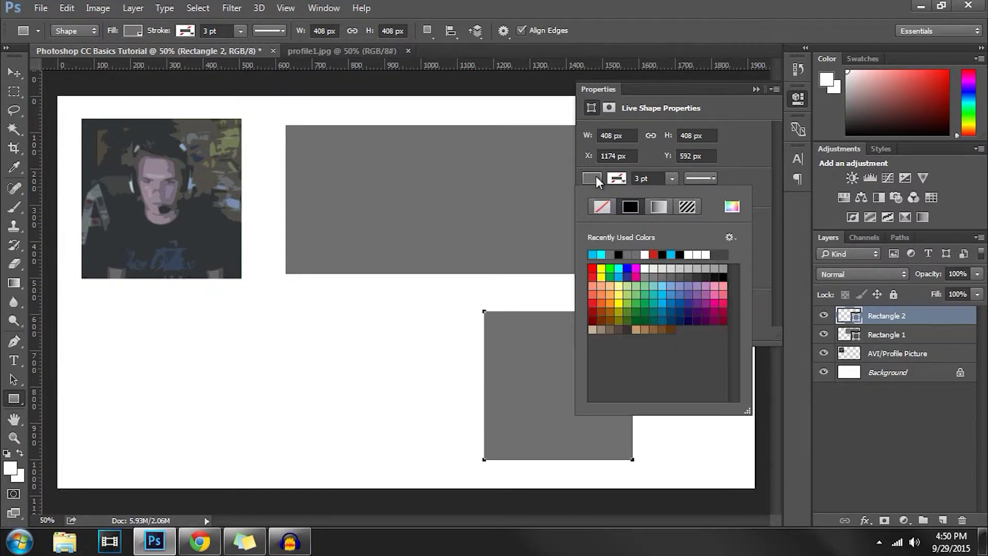
{"action": "left_click", "coordinate": [663, 292]}
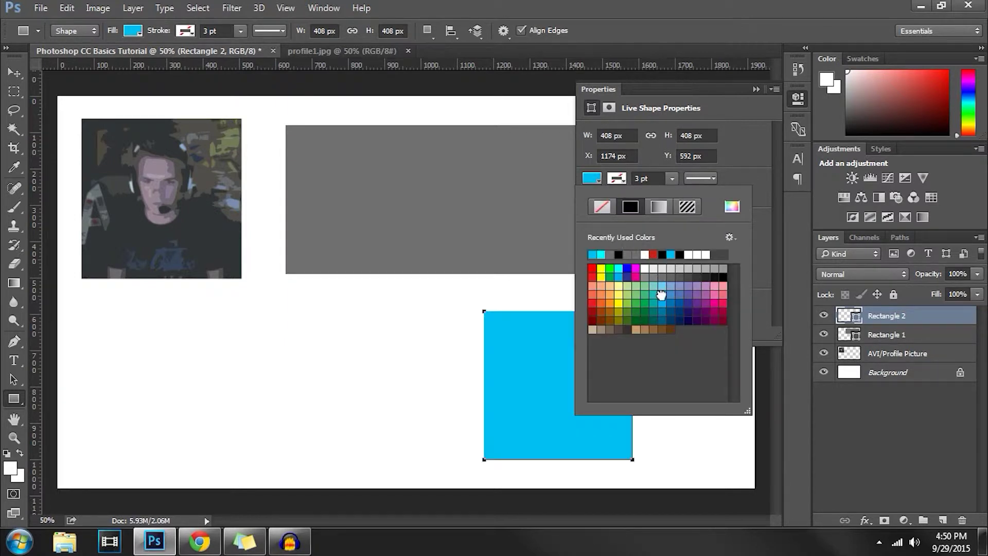
{"action": "left_click", "coordinate": [754, 89]}
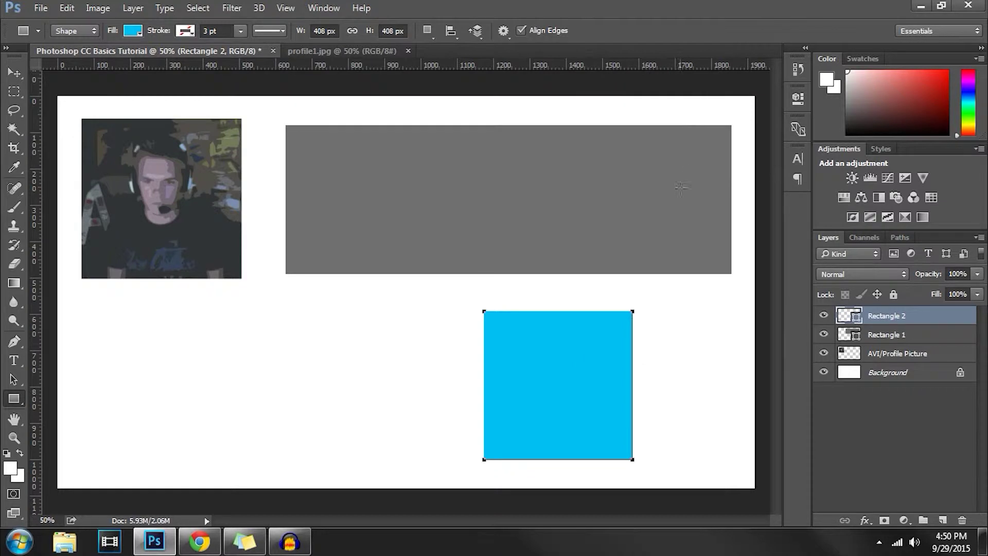
Step: Move the blue square to the canvas's lower-right area, aligned with the right edge of the grey rectangle
{"action": "left_click", "coordinate": [14, 72]}
{"action": "left_click_drag", "start_coordinate": [596, 404], "coordinate": [663, 421]}
{"action": "left_click", "coordinate": [329, 427]}
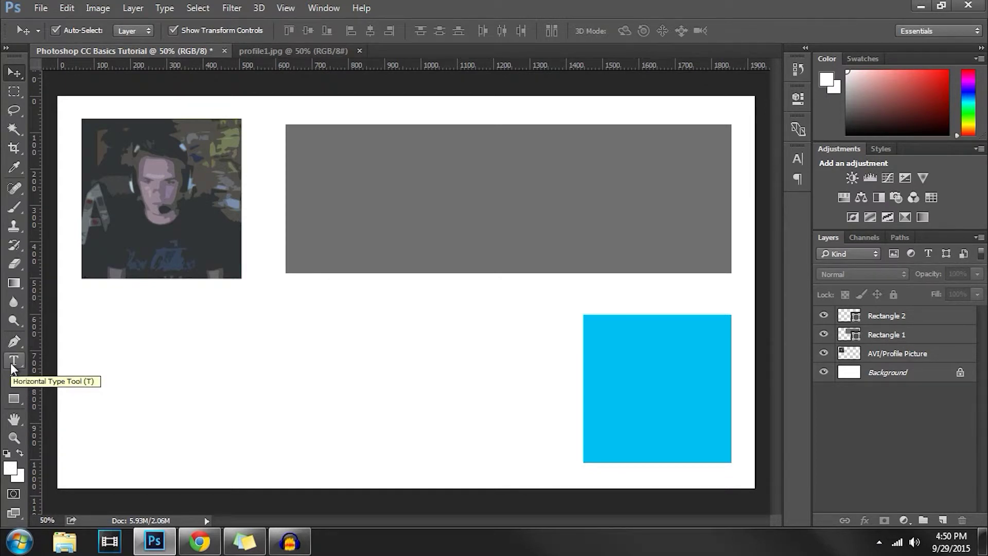
Step: Add a wide text box reading "TEXT #1" beside the blue square and lower its top edge slightly
{"action": "left_click", "coordinate": [12, 360]}
{"action": "left_click_drag", "start_coordinate": [85, 344], "coordinate": [560, 462]}
{"action": "type", "text": "TEXT"}
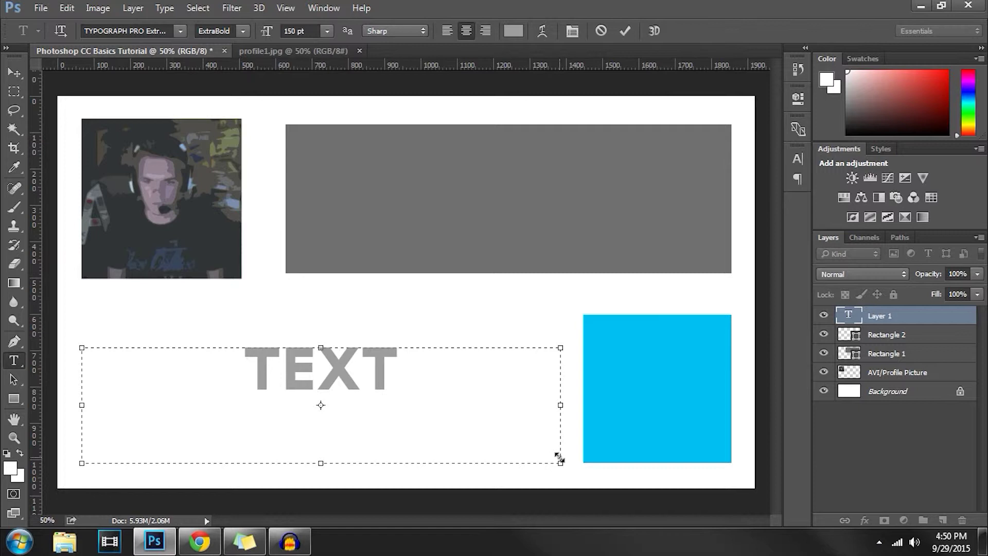
{"action": "type", "text": " #"}
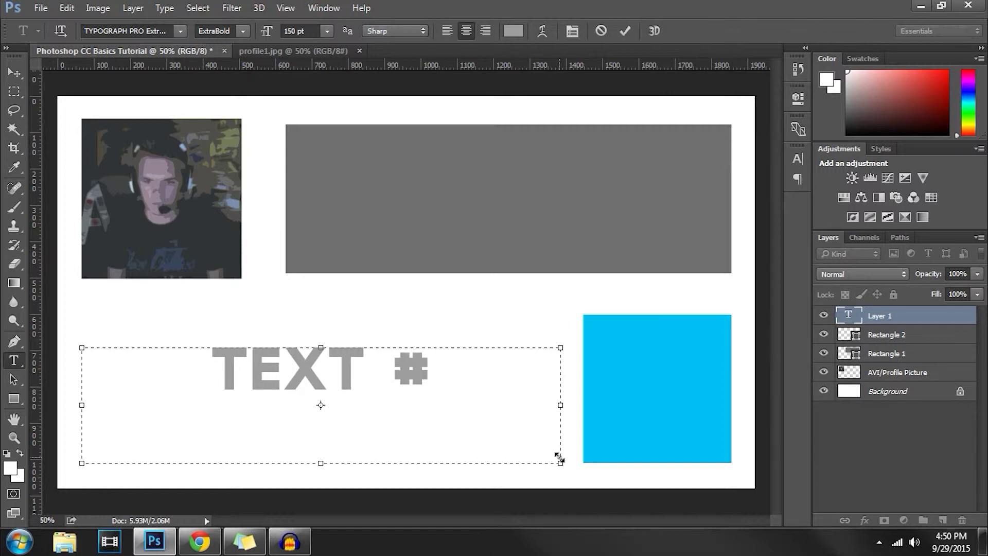
{"action": "type", "text": "1"}
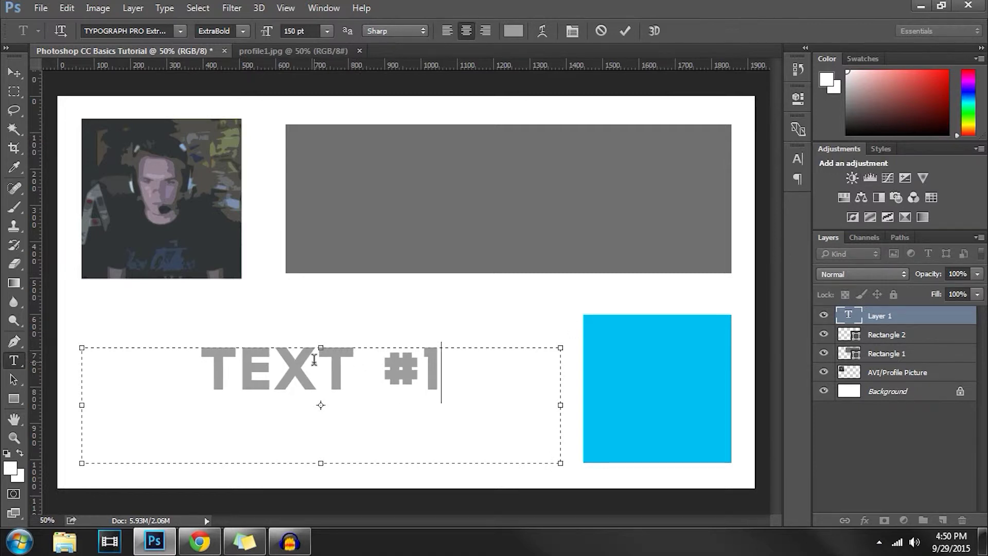
{"action": "left_click_drag", "start_coordinate": [323, 347], "coordinate": [324, 351]}
Step: Set the font size of the whole "TEXT #1" text to 200 pt and commit the text edit
{"action": "key", "text": "ctrl+a"}
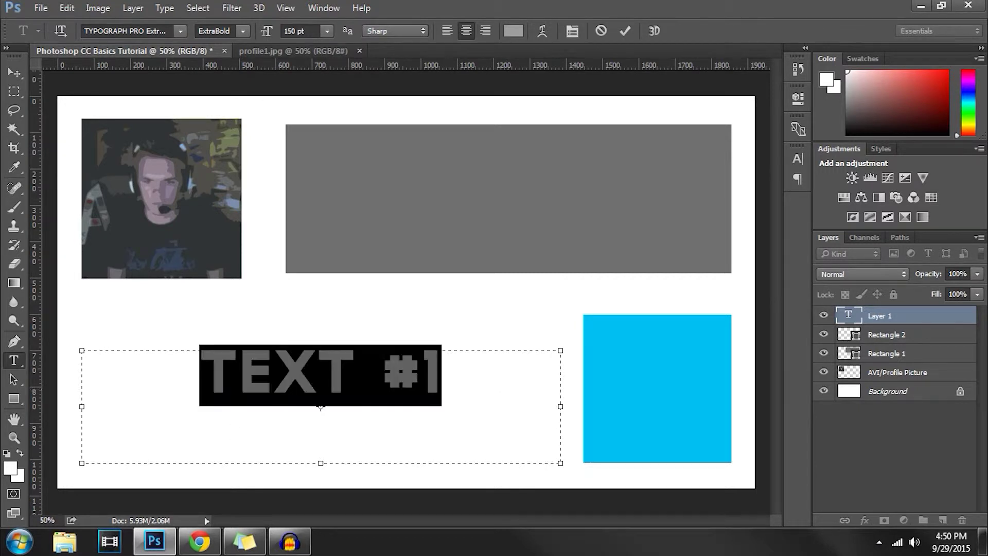
{"action": "double_click", "coordinate": [300, 31]}
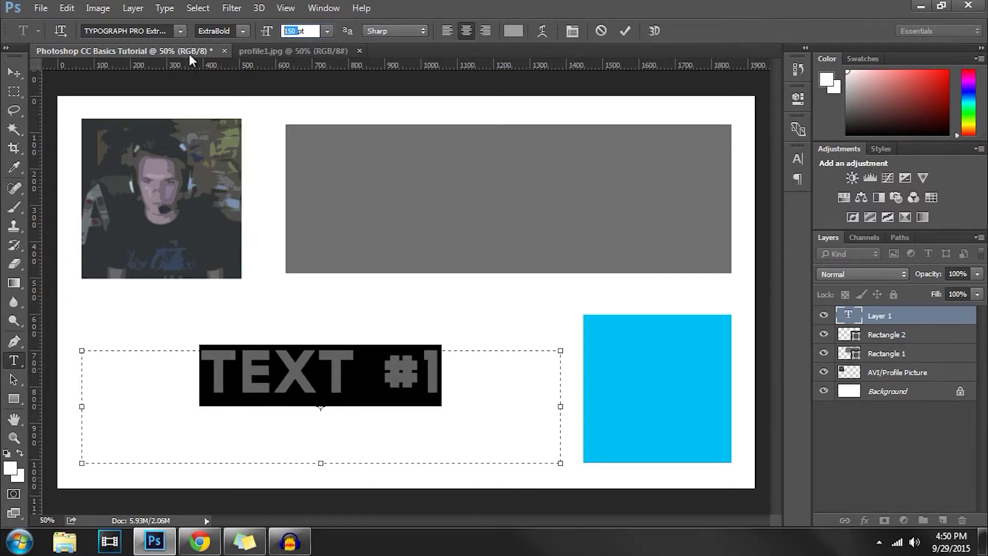
{"action": "type", "text": "200"}
{"action": "key", "text": "Return"}
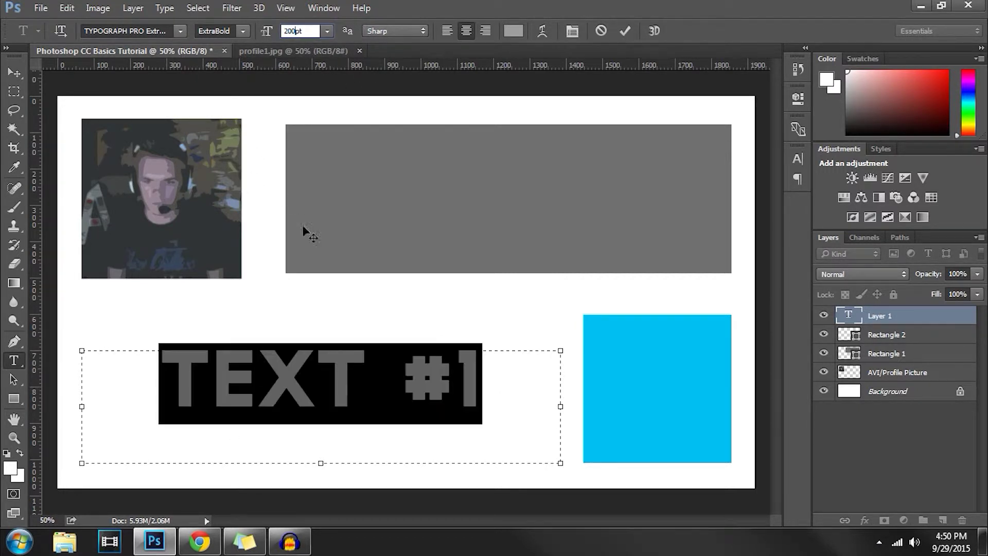
{"action": "left_click", "coordinate": [508, 393]}
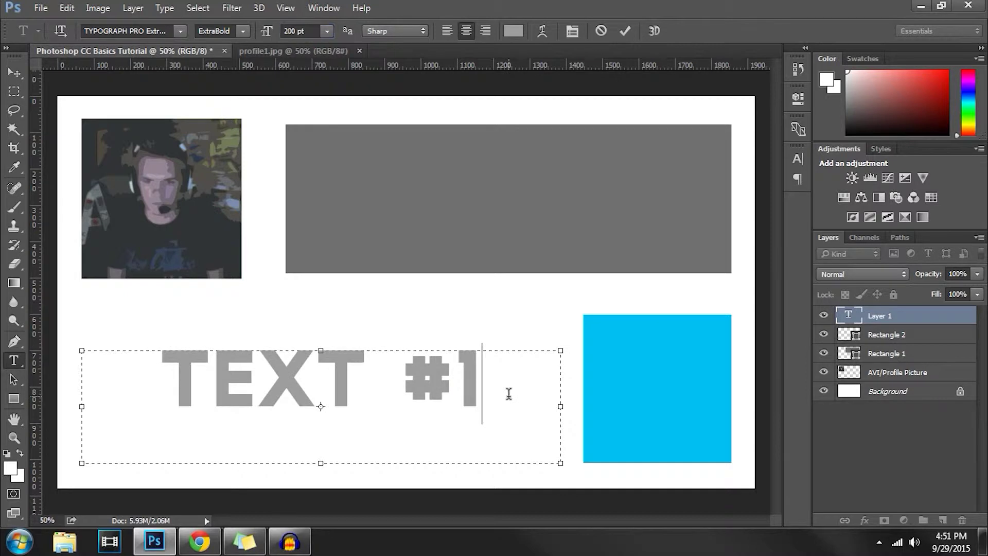
{"action": "left_click", "coordinate": [625, 31]}
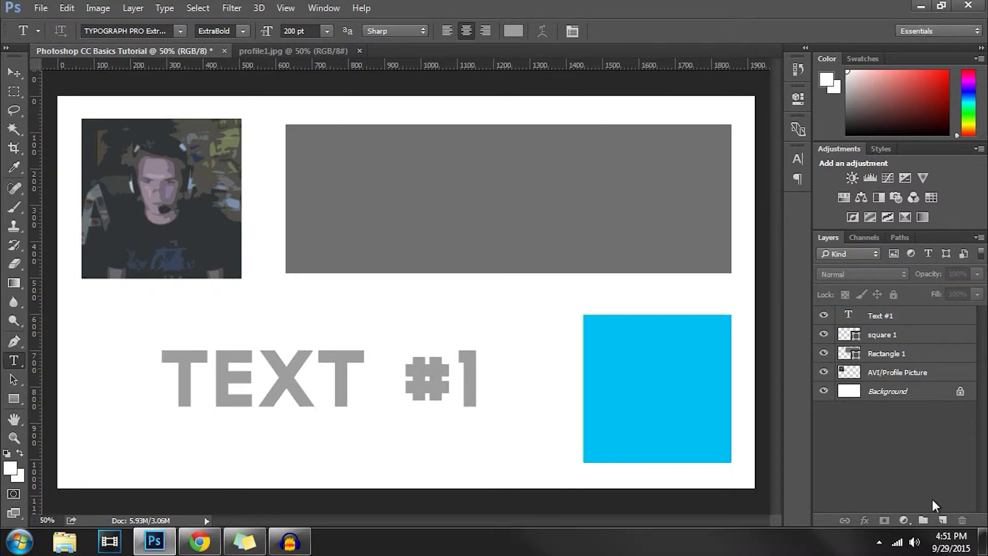
Step: Add a new layer named "Gradient" and place it directly above the Background layer
{"action": "left_click", "coordinate": [942, 520]}
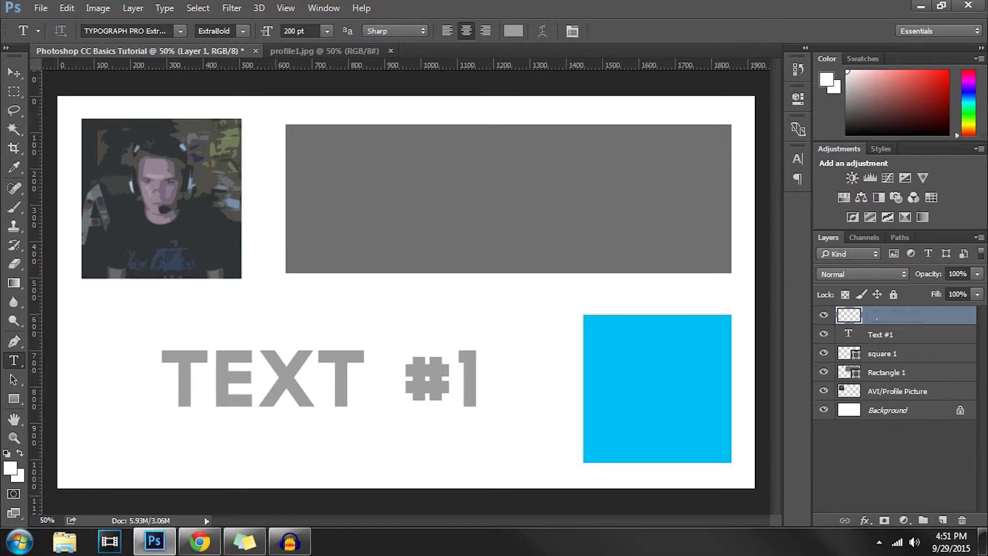
{"action": "double_click", "coordinate": [887, 317]}
{"action": "type", "text": "G"}
{"action": "left_click", "coordinate": [888, 425]}
{"action": "left_click_drag", "start_coordinate": [901, 317], "coordinate": [895, 402]}
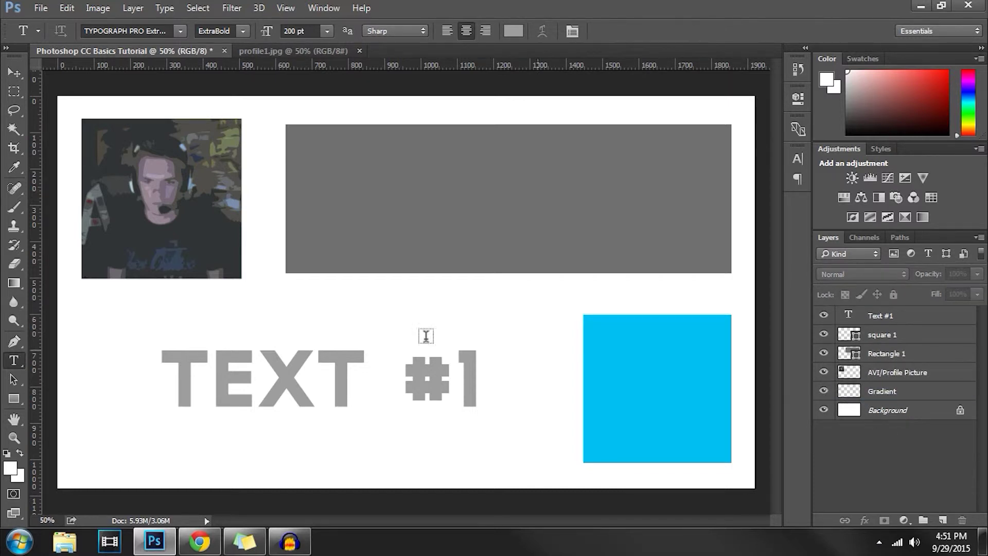
Step: Fill the Gradient layer with a vertical linear orange-yellow-orange gradient running from the canvas's lower edge to its upper edge
{"action": "left_click", "coordinate": [14, 284]}
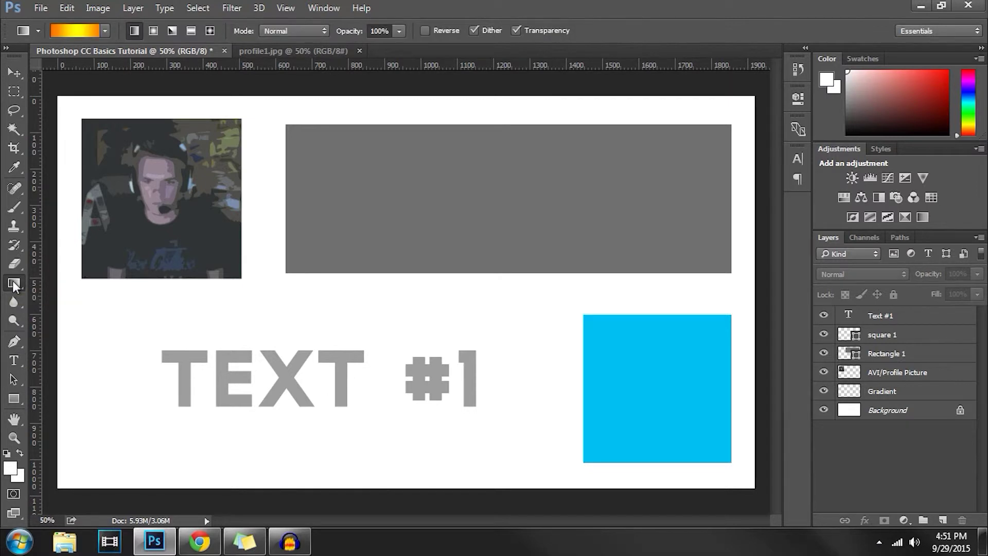
{"action": "left_click", "coordinate": [915, 390]}
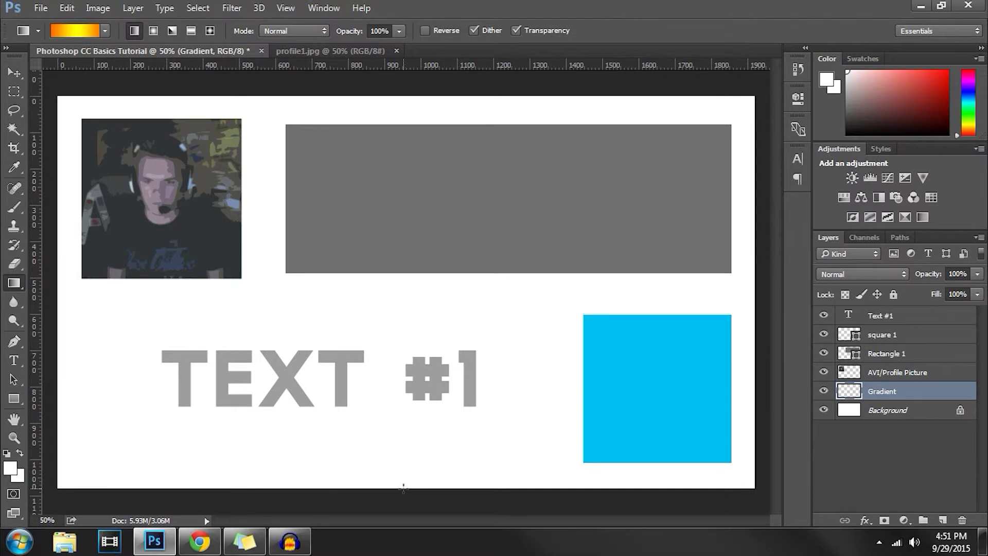
{"action": "left_click_drag", "start_coordinate": [404, 489], "coordinate": [372, 92]}
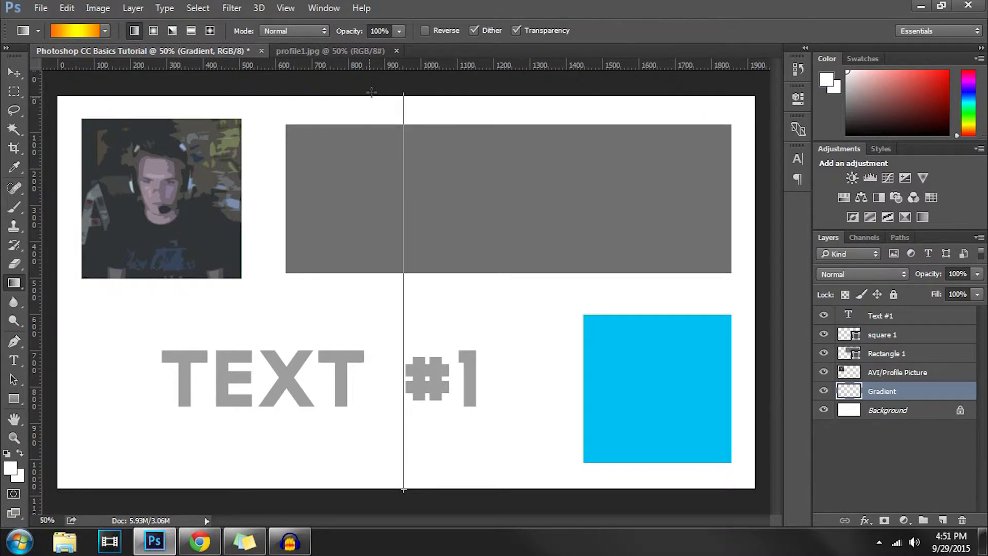
{"action": "left_click_drag", "start_coordinate": [372, 92], "coordinate": [371, 92]}
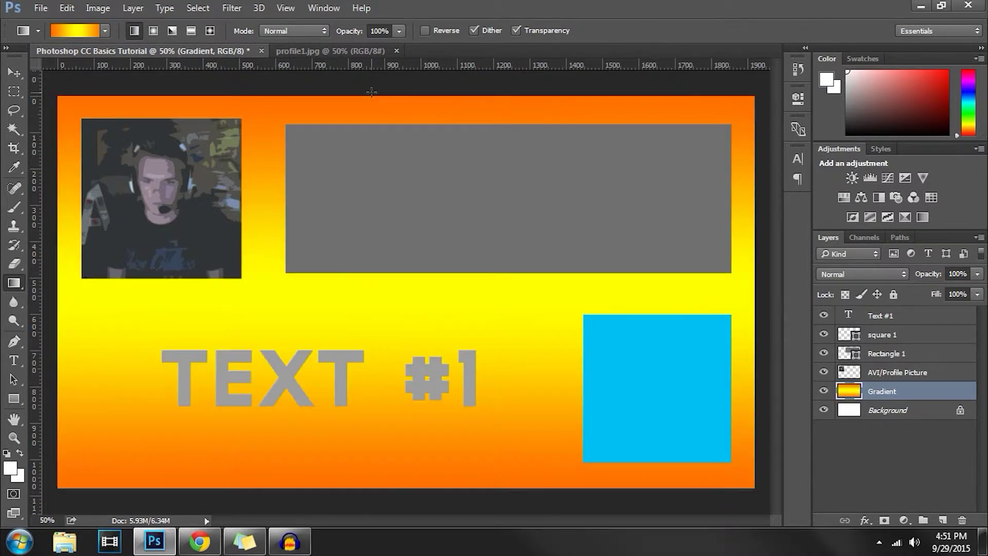
{"action": "left_click", "coordinate": [921, 450]}
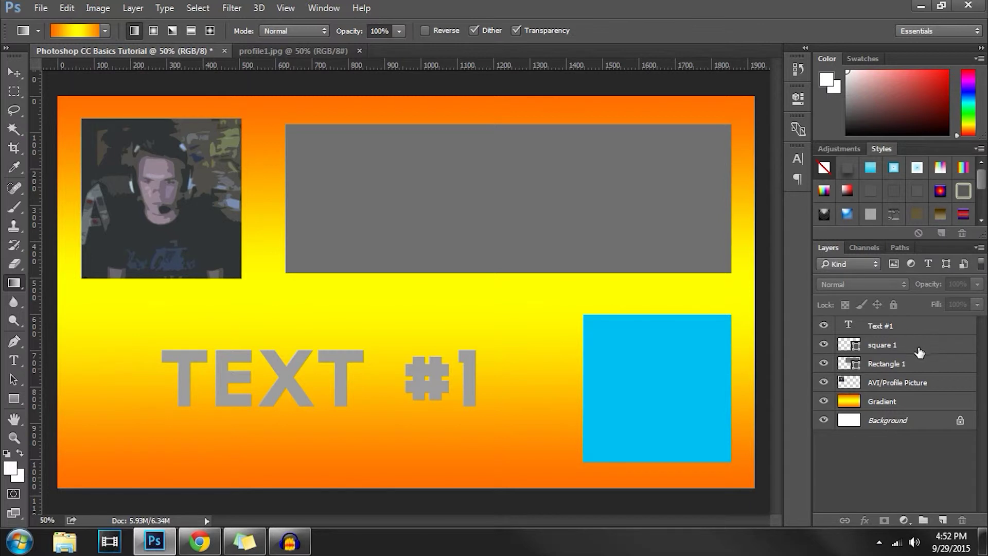
Step: Try several preset layer styles on the wide grey rectangle and settle on the two-tone glossy light-blue style
{"action": "left_click", "coordinate": [925, 365]}
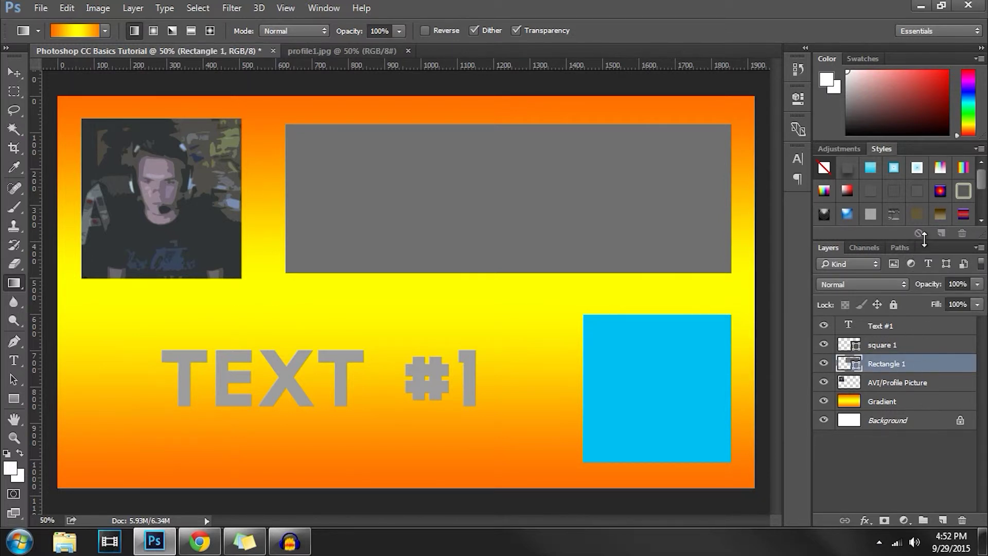
{"action": "left_click_drag", "start_coordinate": [925, 239], "coordinate": [939, 313]}
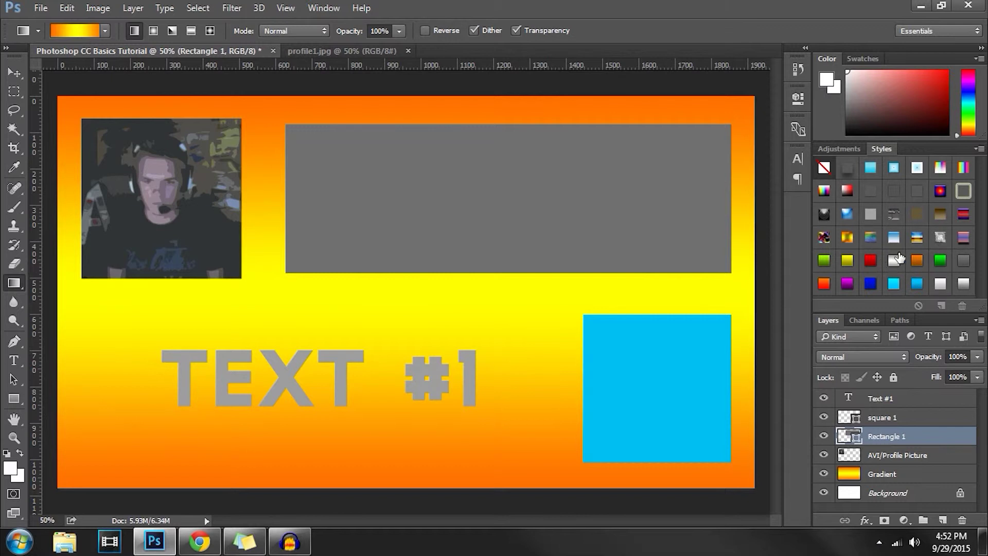
{"action": "left_click", "coordinate": [940, 283]}
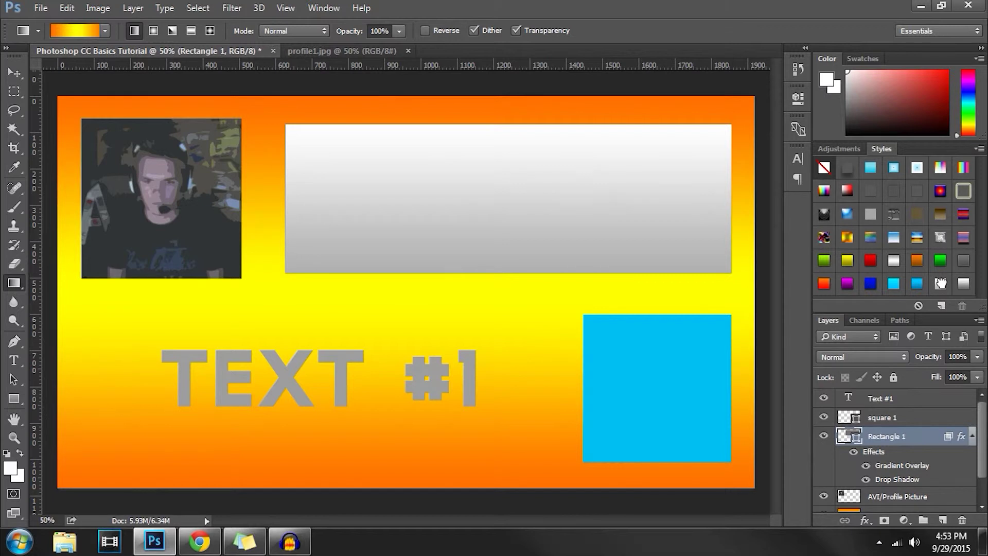
{"action": "left_click", "coordinate": [827, 285]}
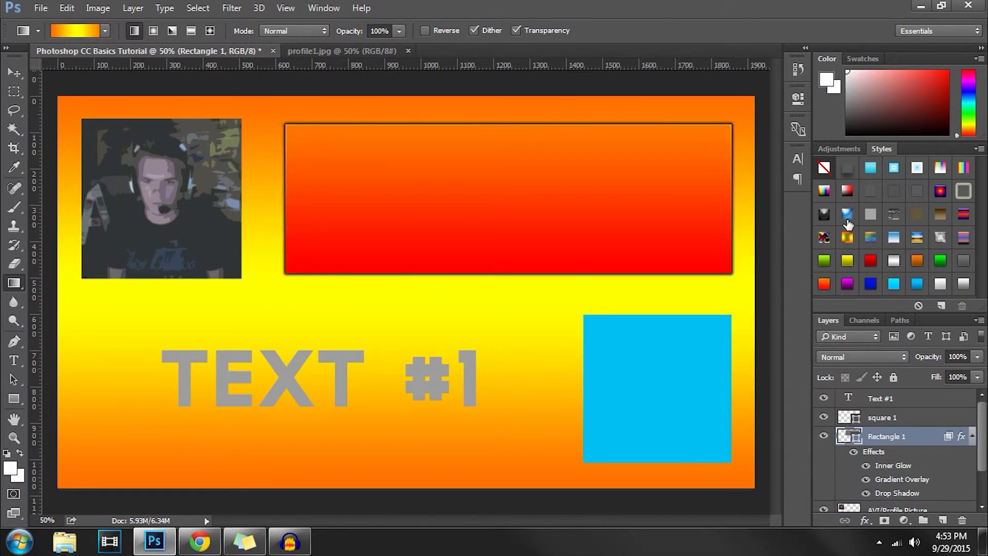
{"action": "left_click", "coordinate": [847, 216]}
{"action": "left_click", "coordinate": [869, 167]}
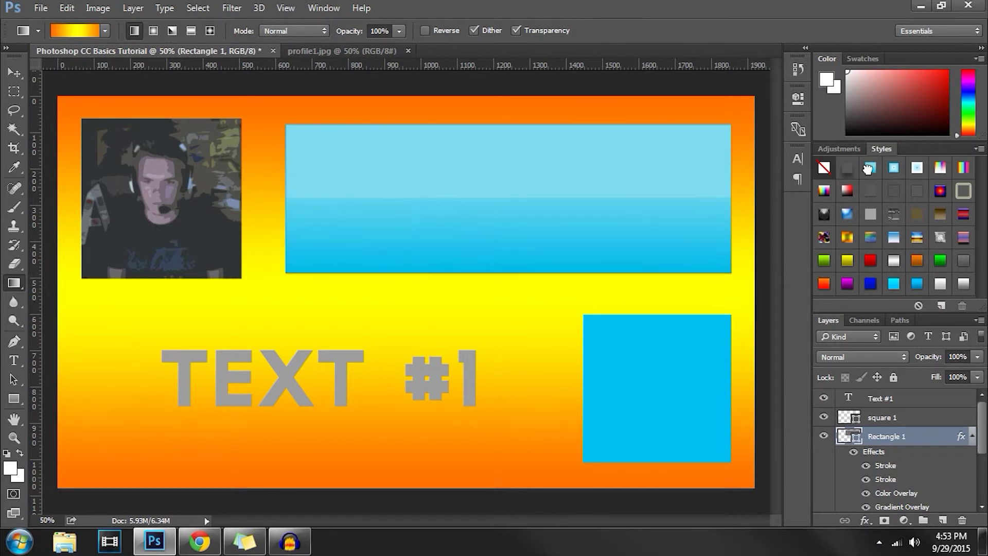
{"action": "left_click", "coordinate": [893, 168]}
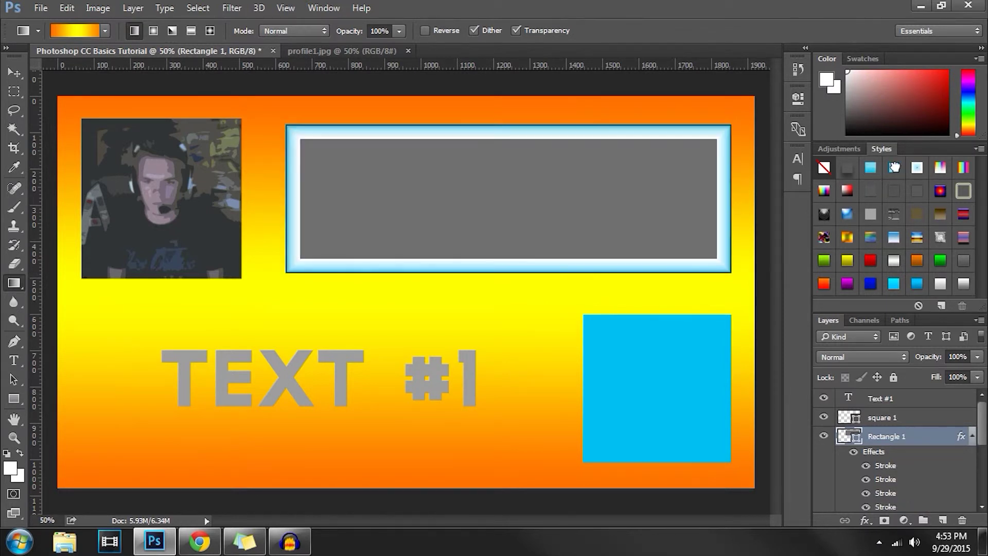
{"action": "left_click", "coordinate": [917, 169]}
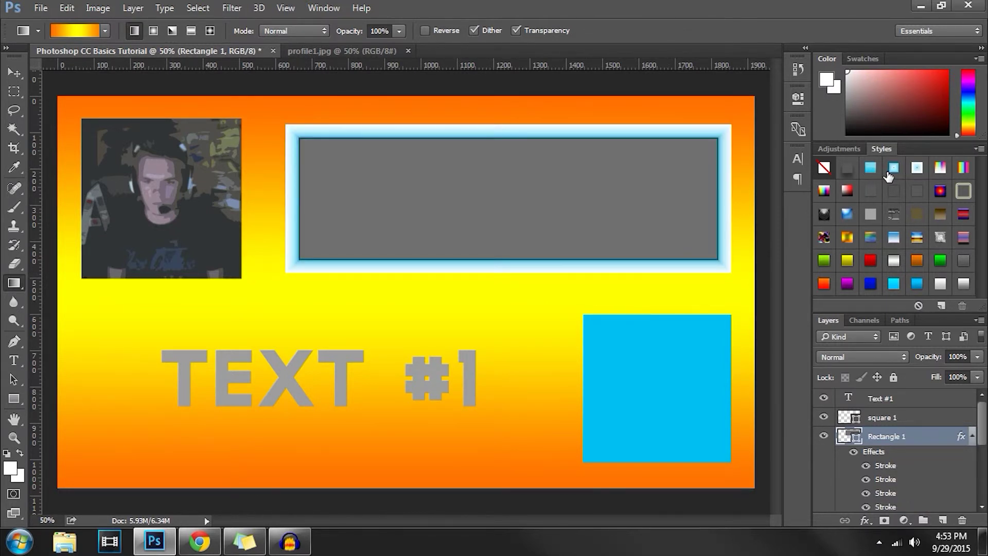
{"action": "left_click", "coordinate": [870, 165]}
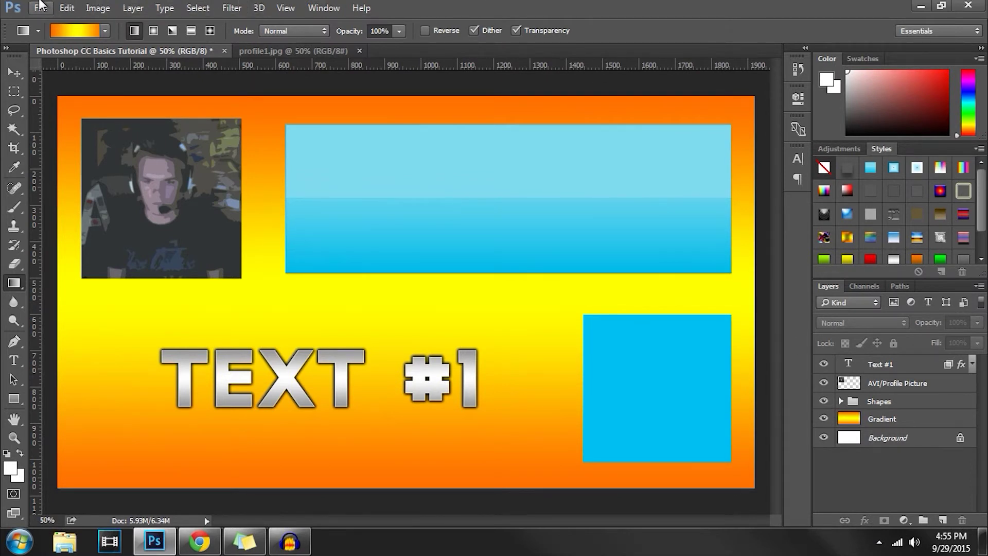
Step: Resize the image to 1280 × 720 pixels with width and height kept in proportion
{"action": "left_click", "coordinate": [98, 8]}
{"action": "left_click", "coordinate": [122, 114]}
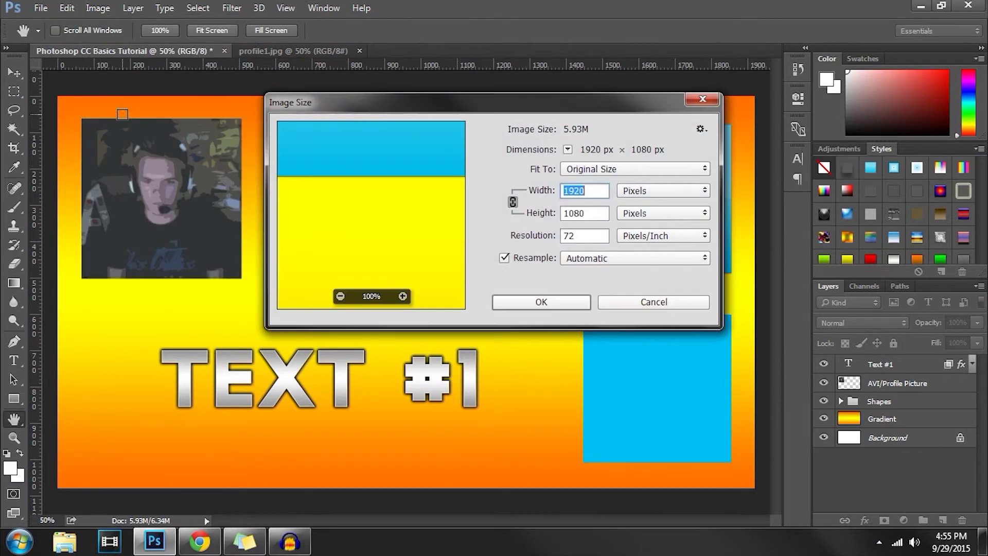
{"action": "left_click_drag", "start_coordinate": [586, 191], "coordinate": [550, 191]}
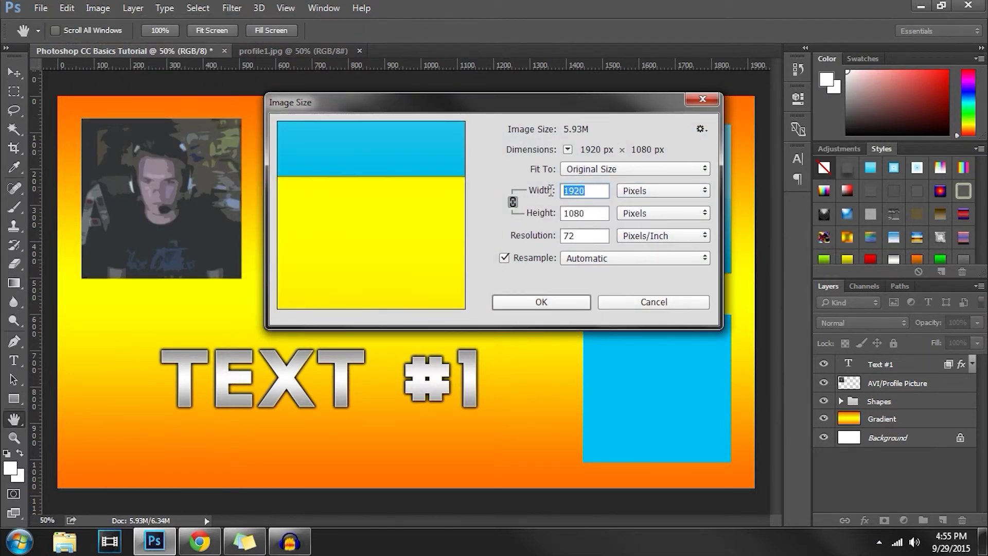
{"action": "left_click", "coordinate": [513, 203]}
{"action": "type", "text": "1280"}
{"action": "left_click", "coordinate": [513, 202]}
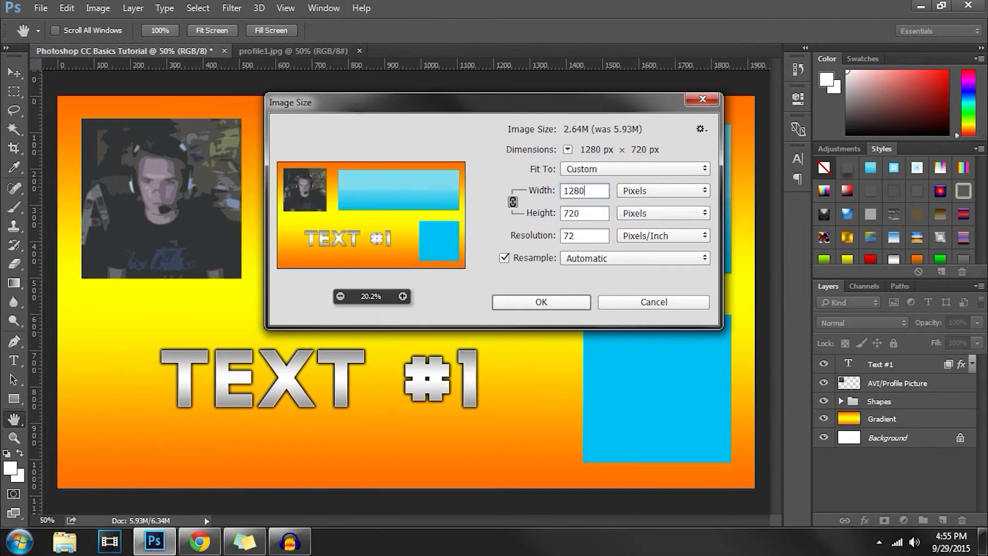
{"action": "left_click", "coordinate": [540, 302]}
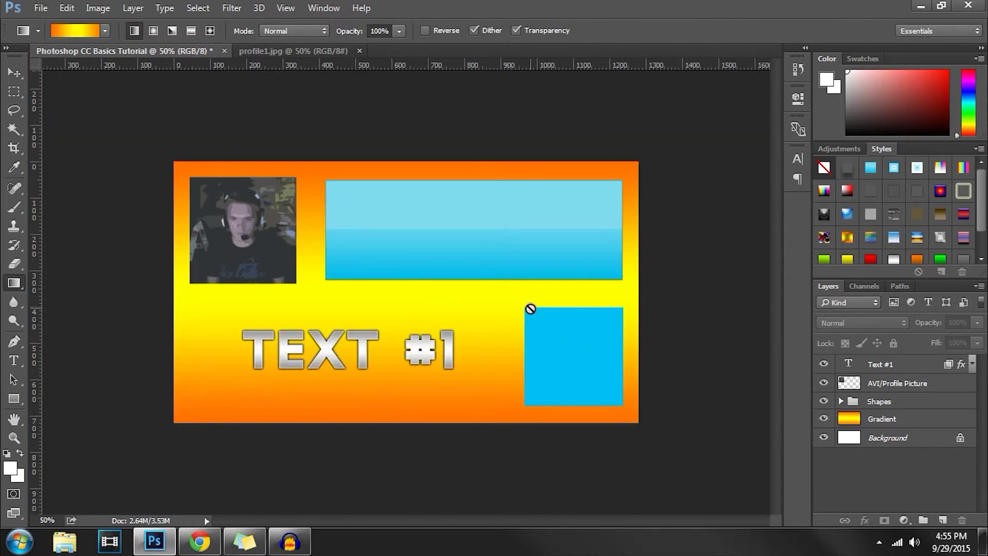
{"action": "key", "text": "ctrl+plus"}
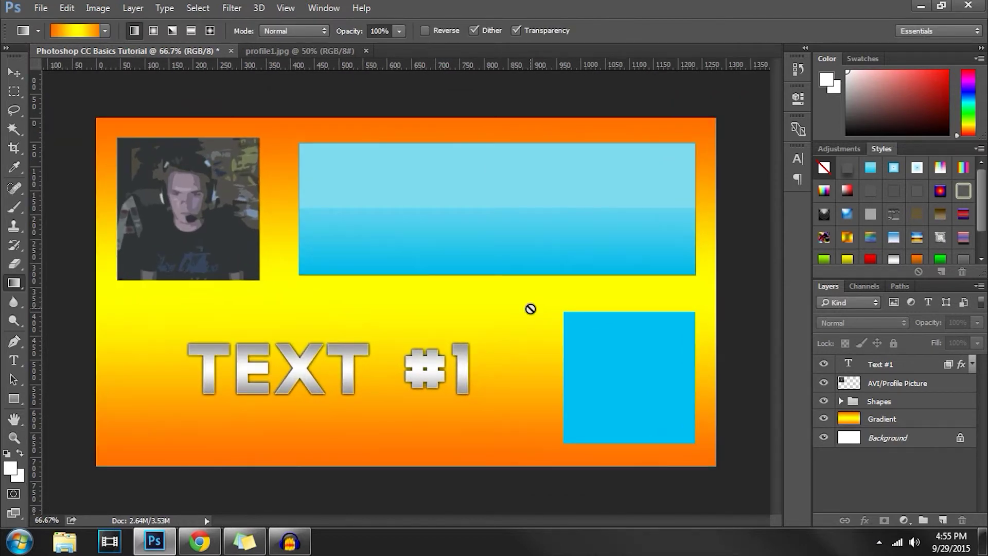
Step: Save the document as "Photoshop CC Basics Tutorial" in Photoshop PSD format in the gfx folder, with Maximize Compatibility on
{"action": "left_click", "coordinate": [44, 6]}
{"action": "left_click", "coordinate": [73, 167]}
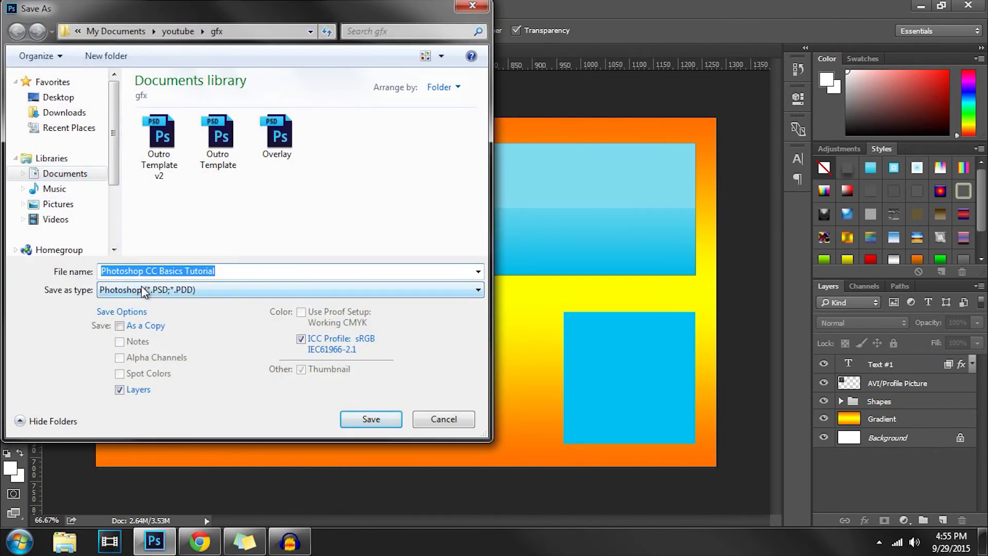
{"action": "left_click", "coordinate": [143, 289]}
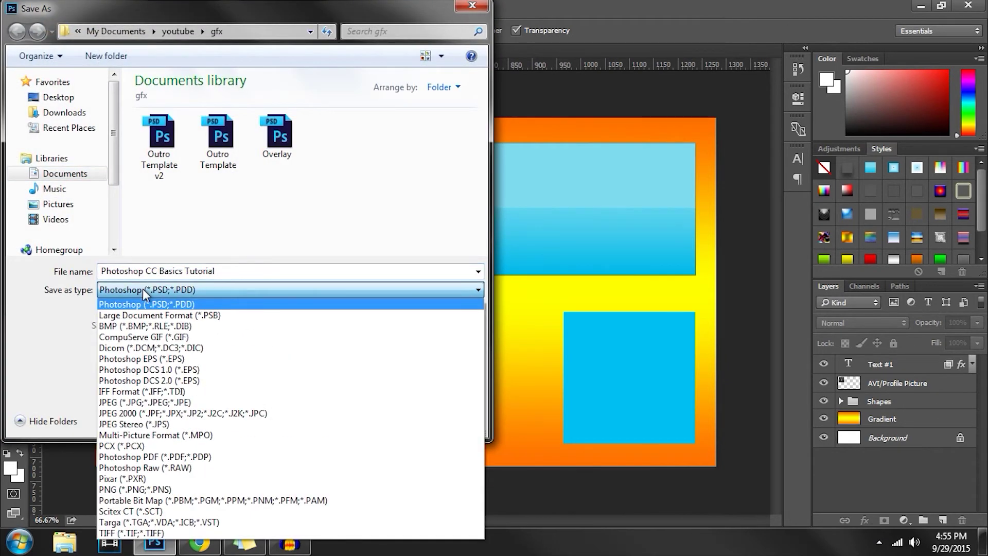
{"action": "left_click", "coordinate": [143, 288]}
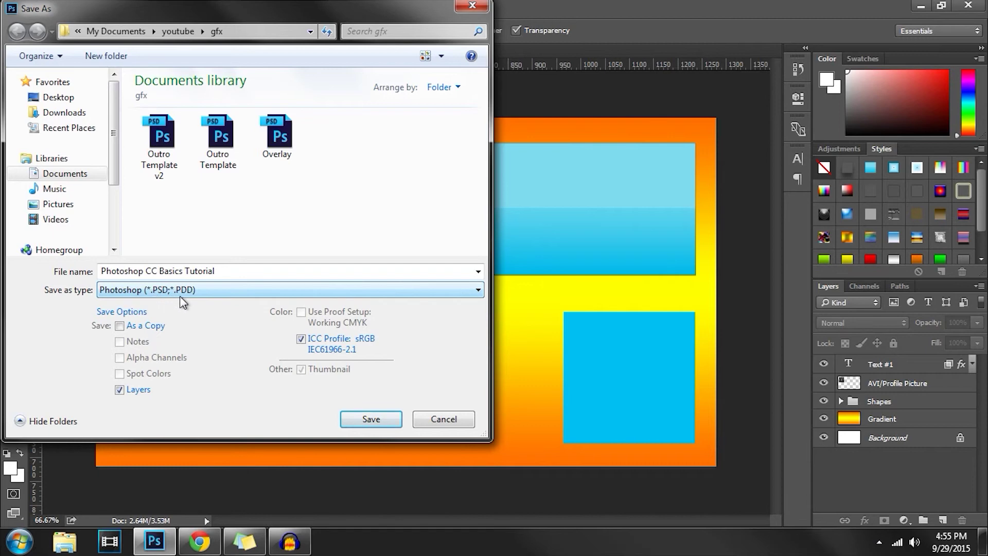
{"action": "left_click", "coordinate": [220, 274]}
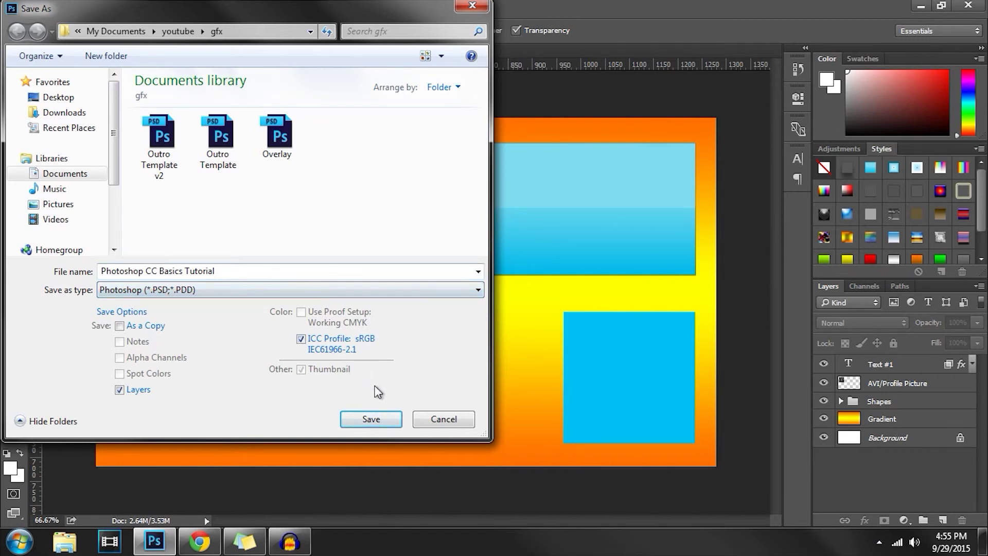
{"action": "left_click", "coordinate": [382, 418]}
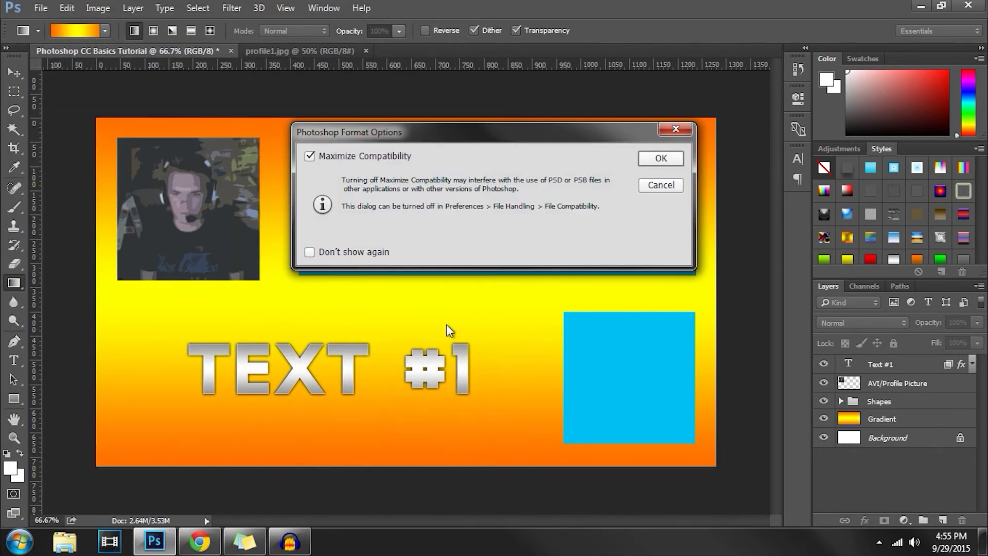
{"action": "left_click", "coordinate": [660, 158]}
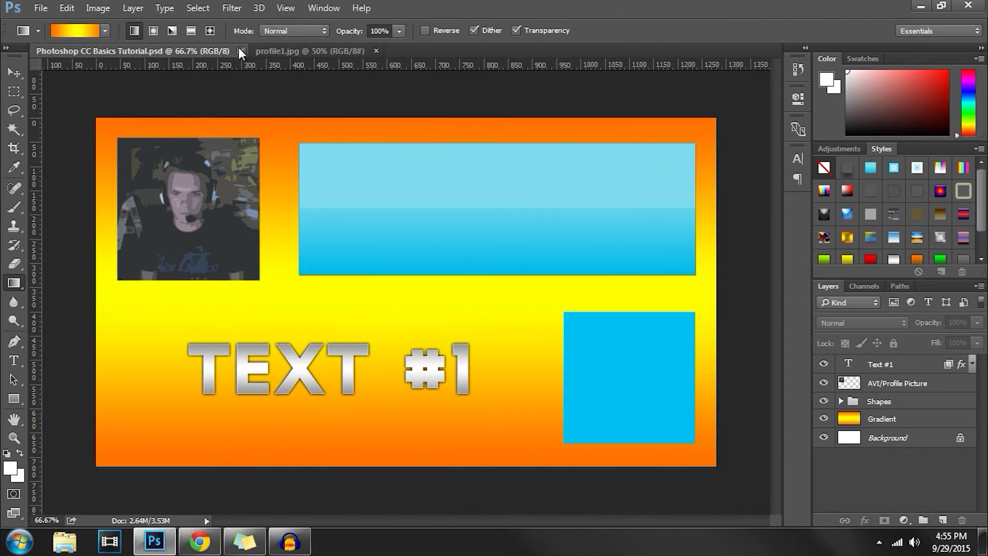